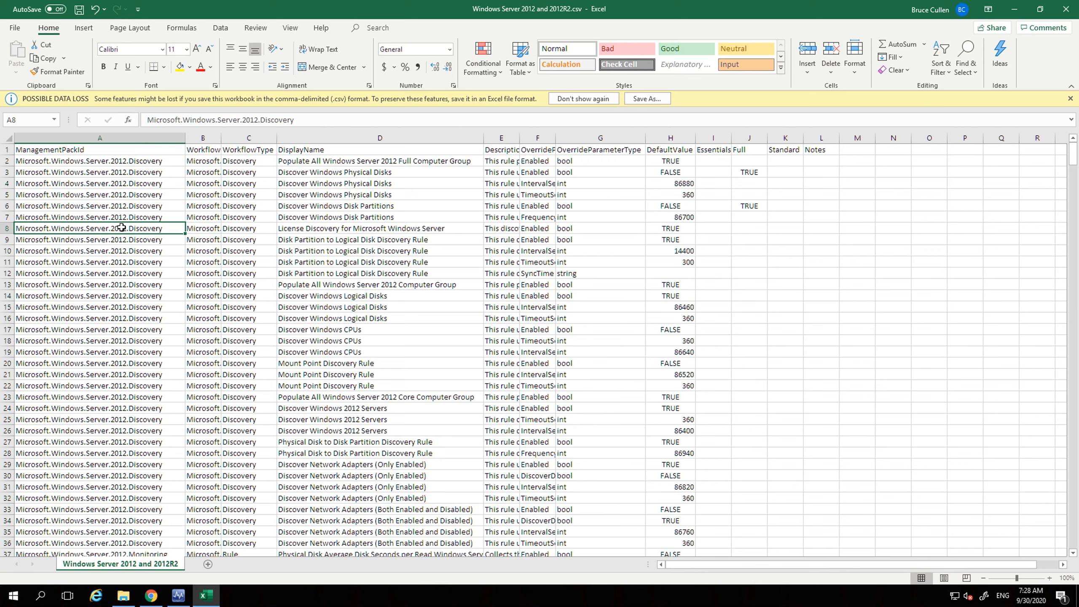
Examine the ManagementPackId, workflow name, WorkflowType and DisplayName columns, reading their headers and first data row
key("ctrl+Home")
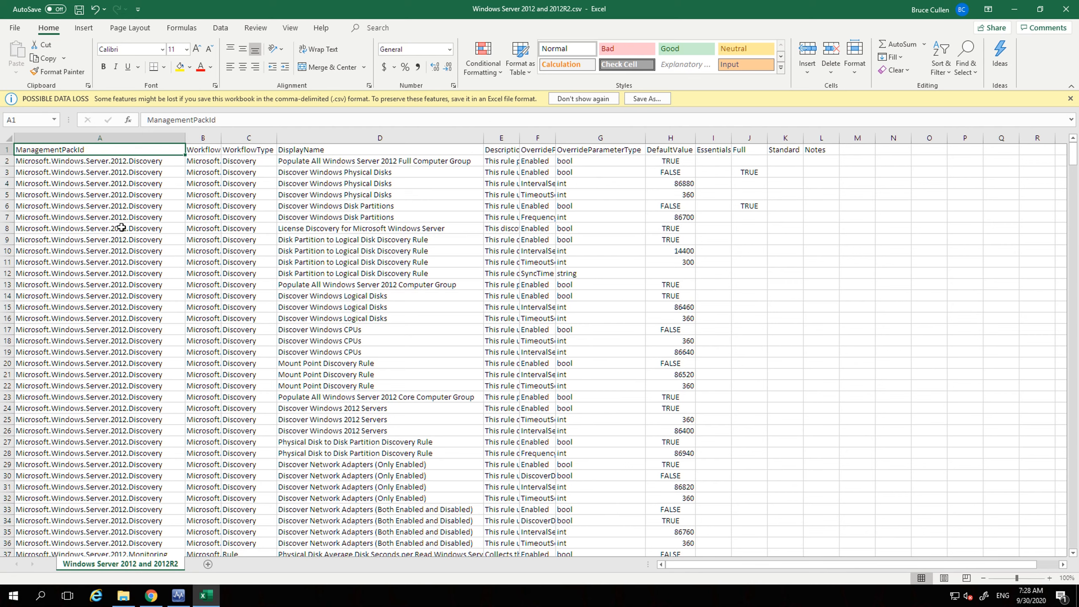
key("Down")
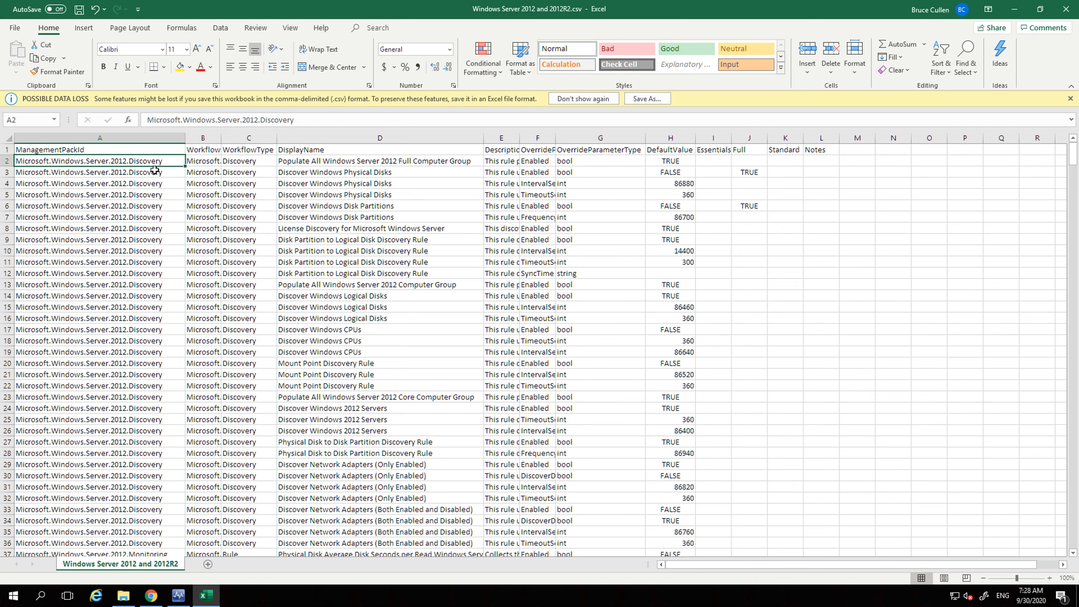
left_click(200, 149)
key("Down")
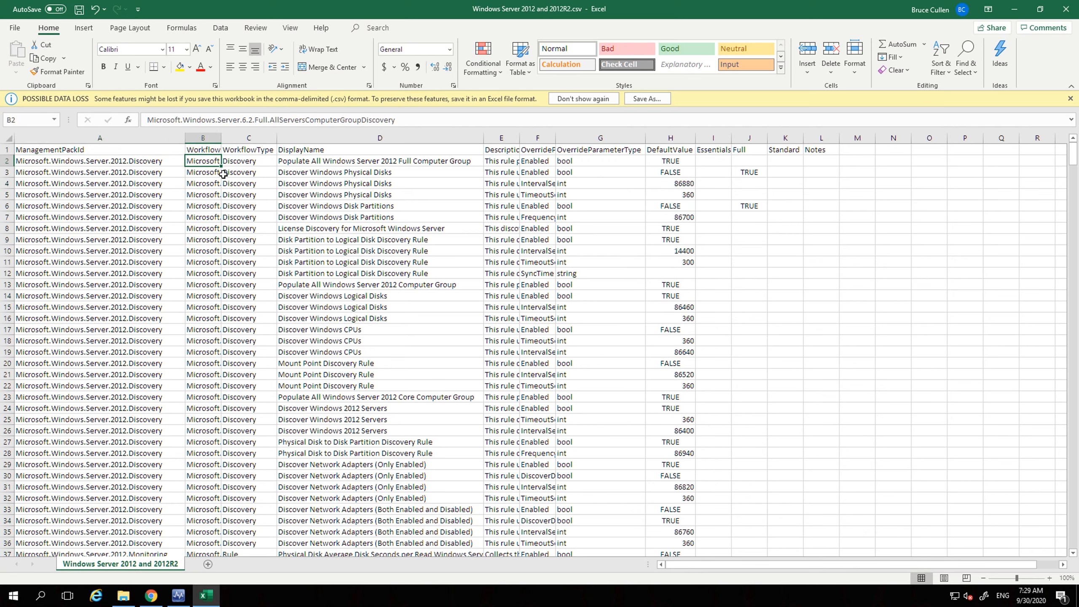
key("Right")
key("Right")
key("Up")
key("Down")
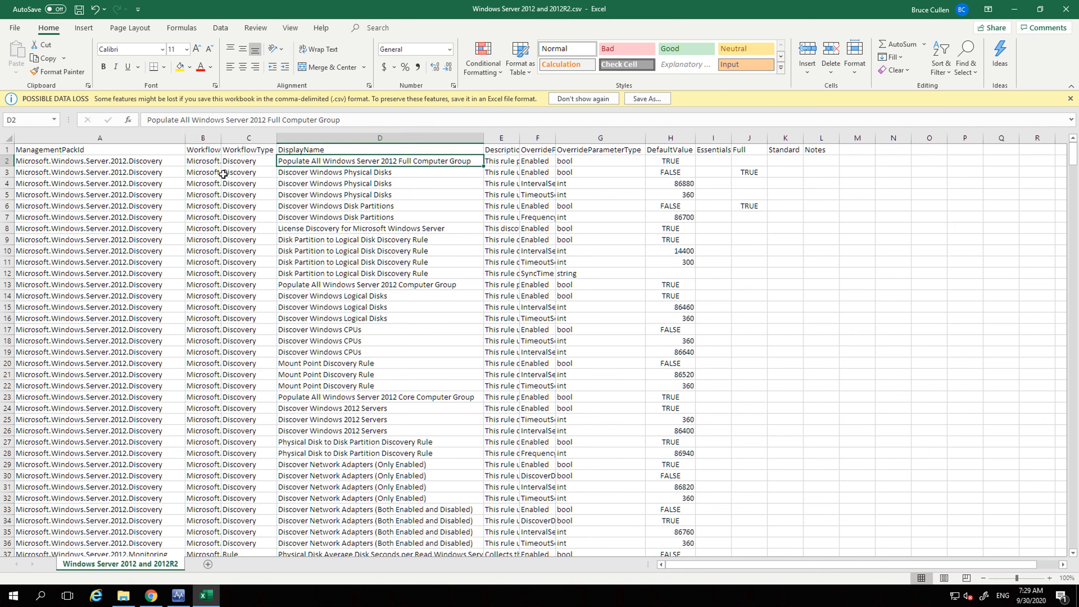
key("Left")
key("Up")
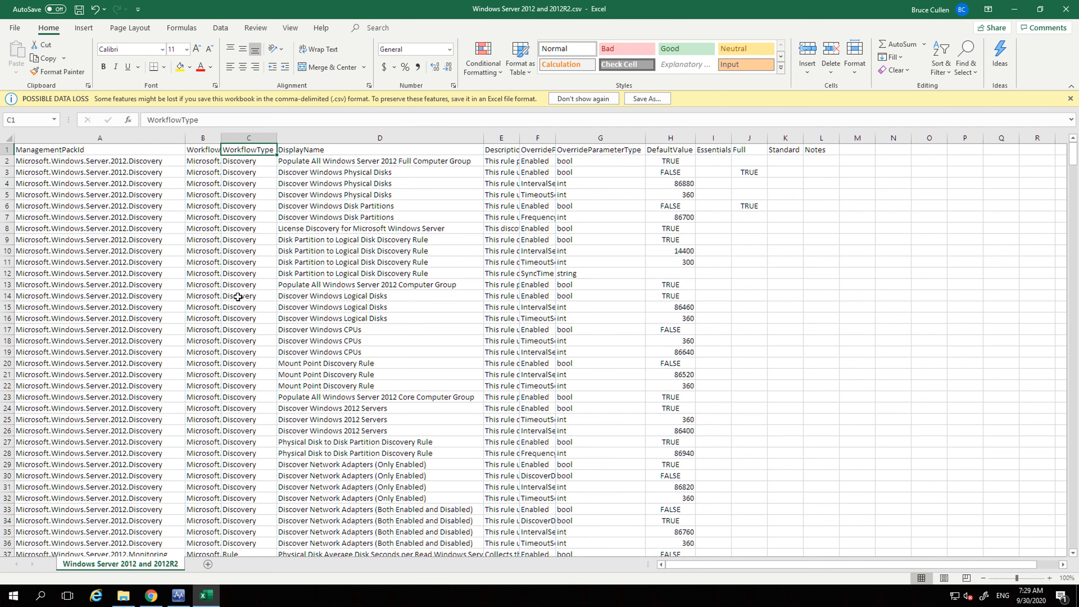
Examine the Description, OverrideParameterName, OverrideParameterType and DefaultValue columns using their headers and first data row
left_click(503, 149)
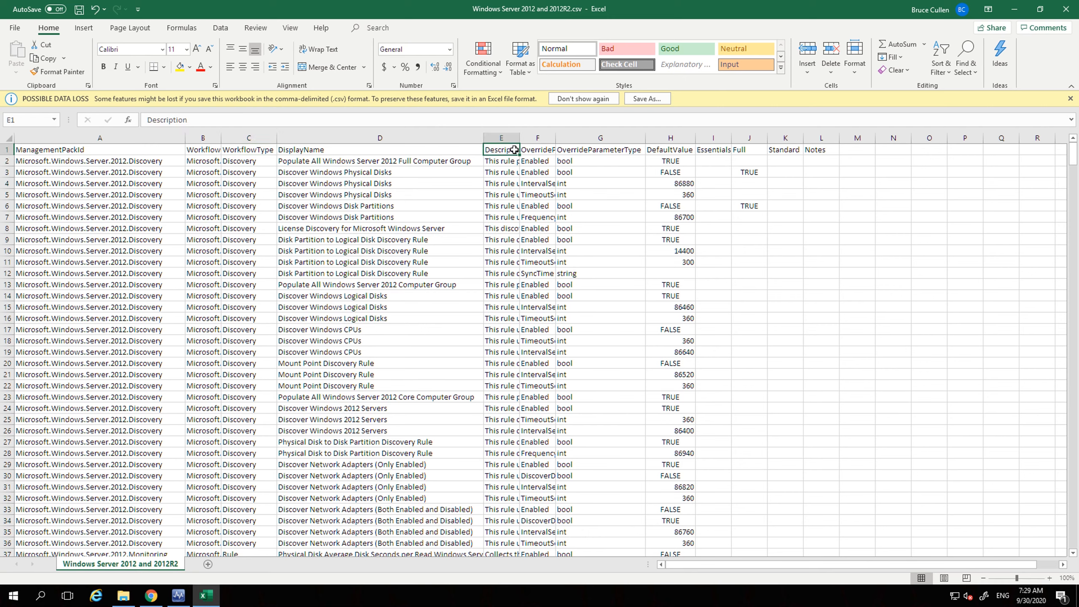
key("Down")
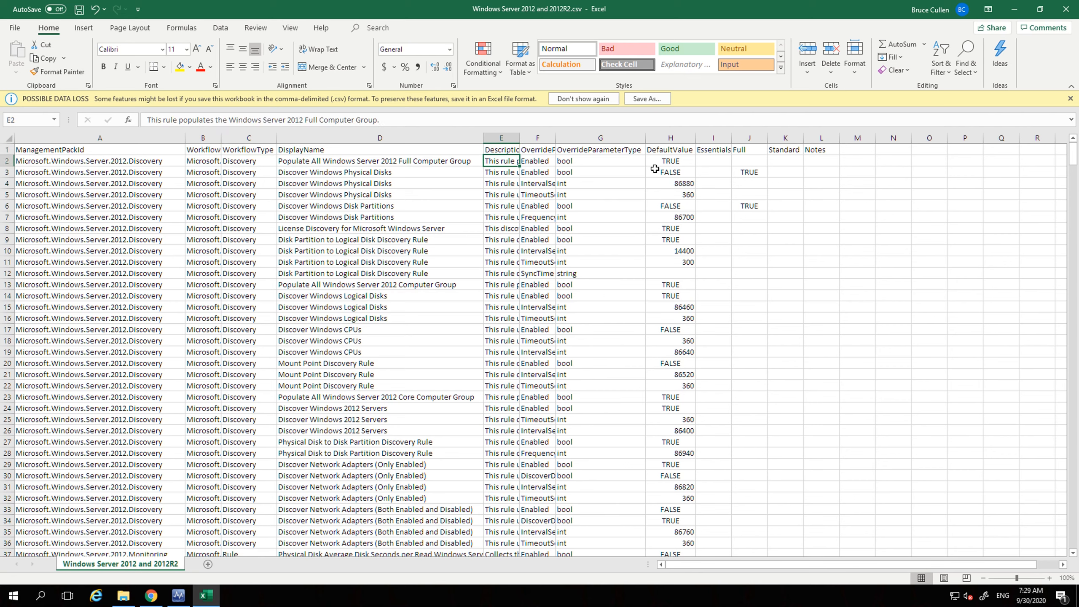
key("Right")
key("Up")
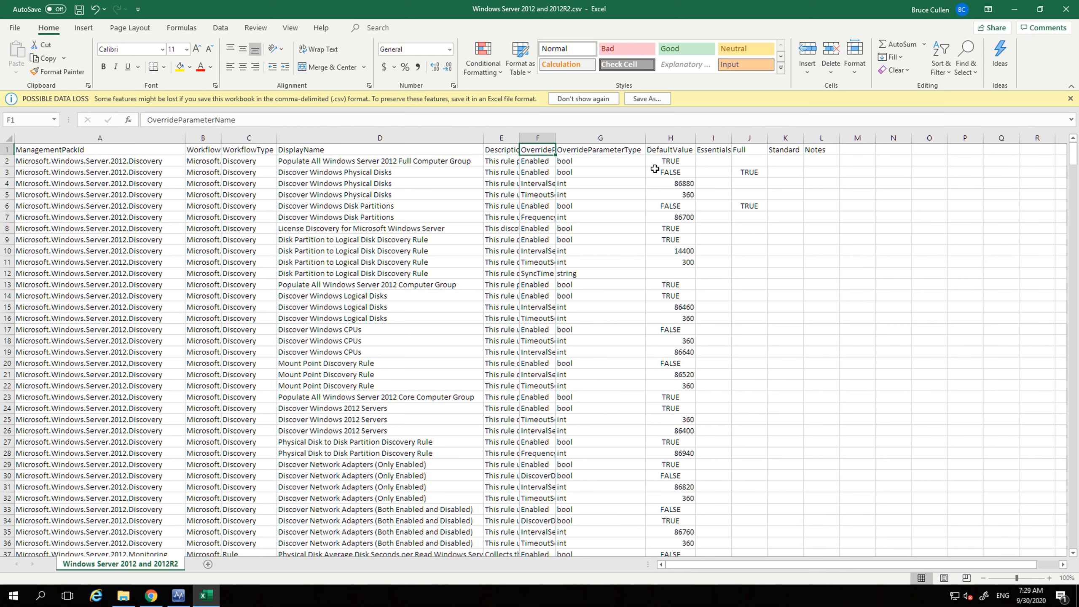
key("Right")
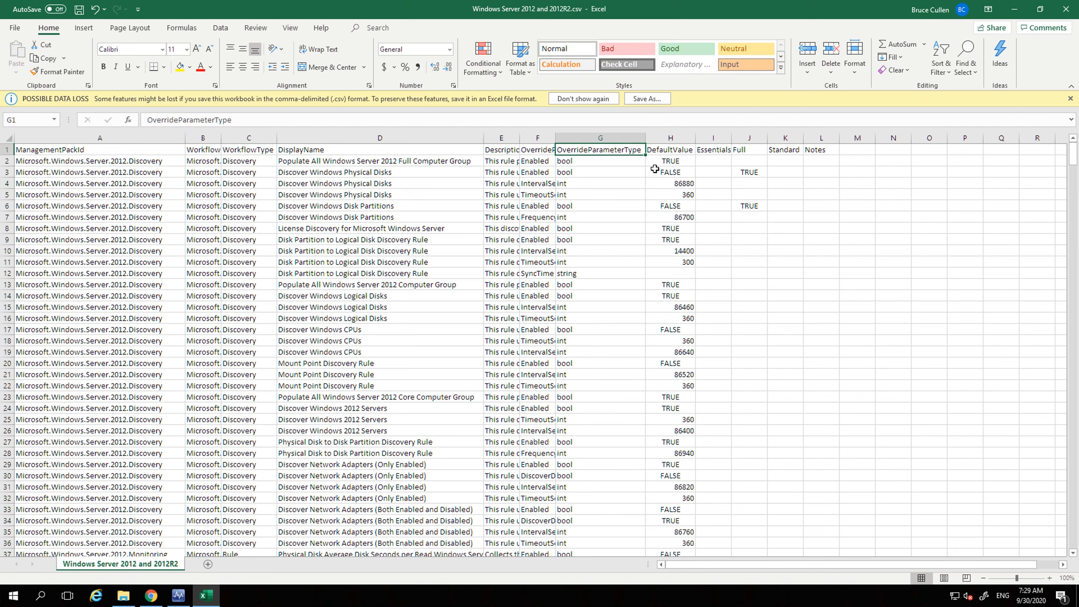
key("Down")
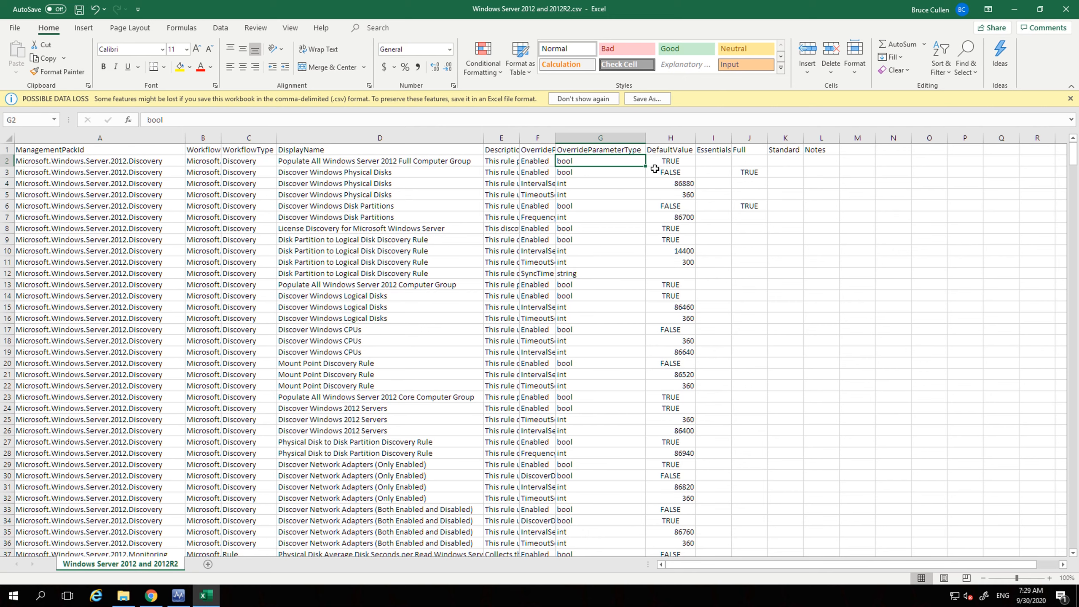
key("Up")
key("Right")
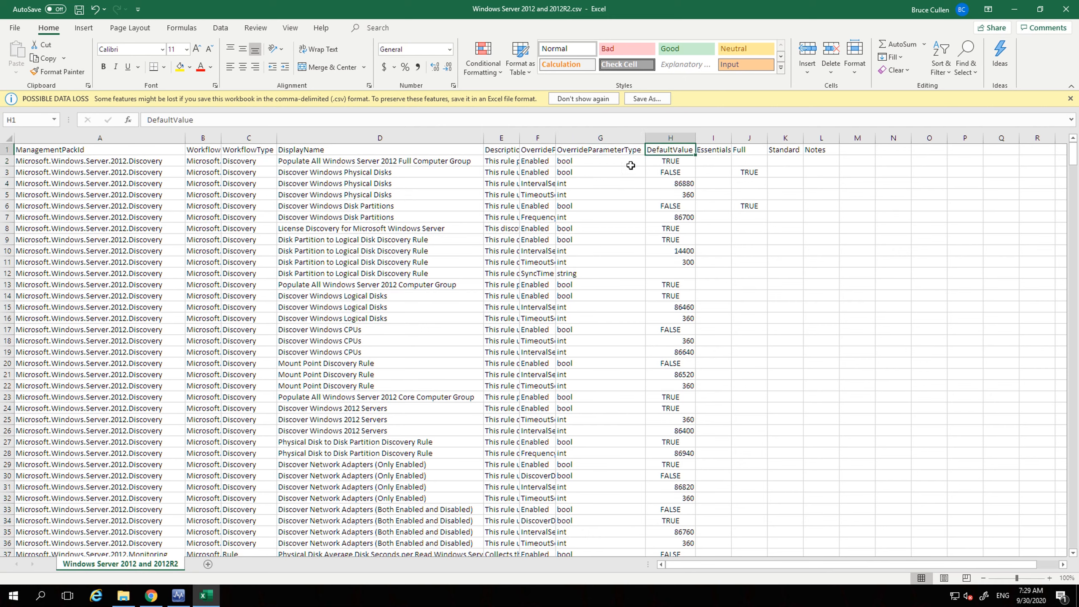
Read the first data row's management pack, display name and default value
left_click(164, 161)
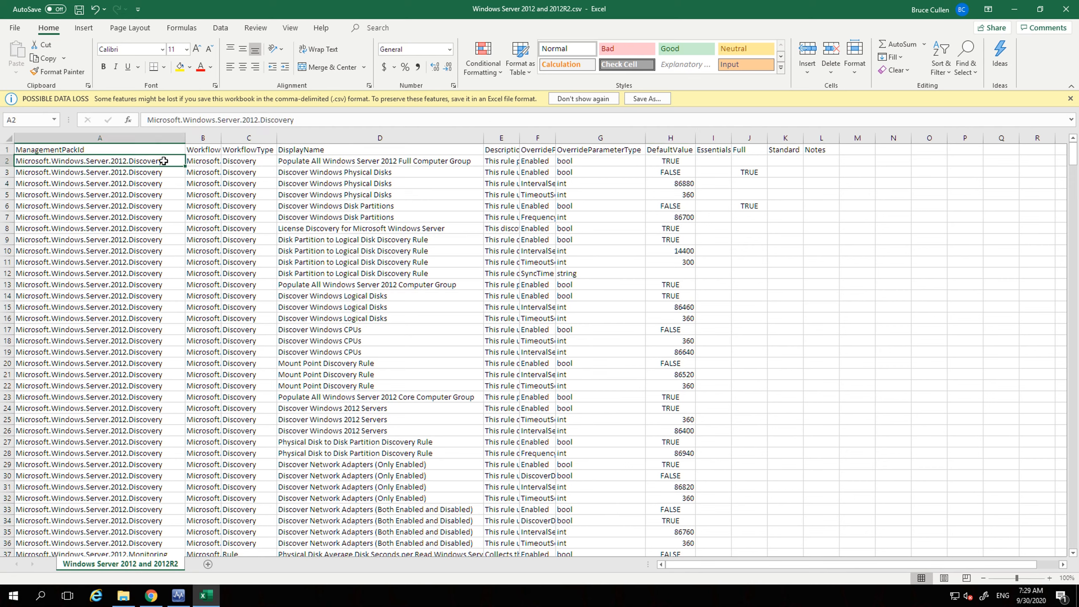
left_click(331, 163)
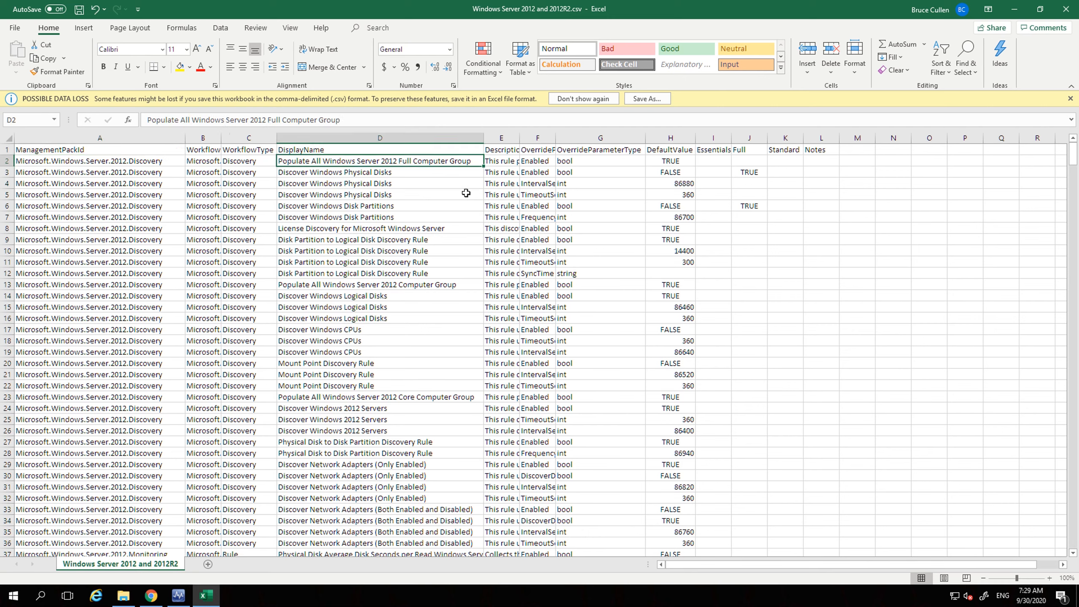
left_click(669, 160)
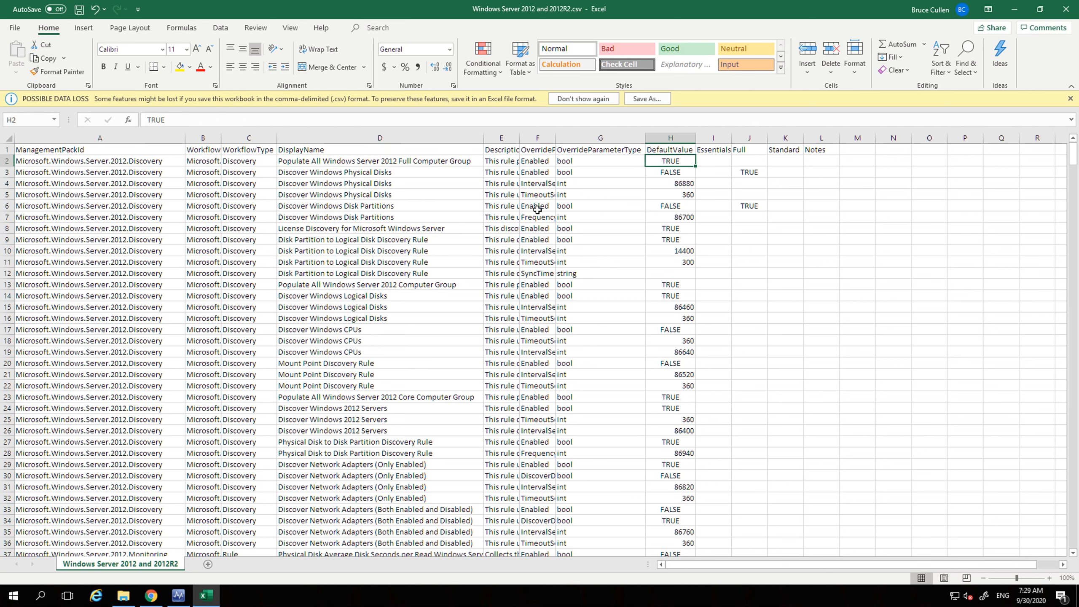
left_click(669, 133)
Compare the WorkflowType entries of the Discovery rows with those of the Rule rows further down the list
left_click(240, 171)
scroll(244, 290, "down", 1)
scroll(236, 330, "down", 1)
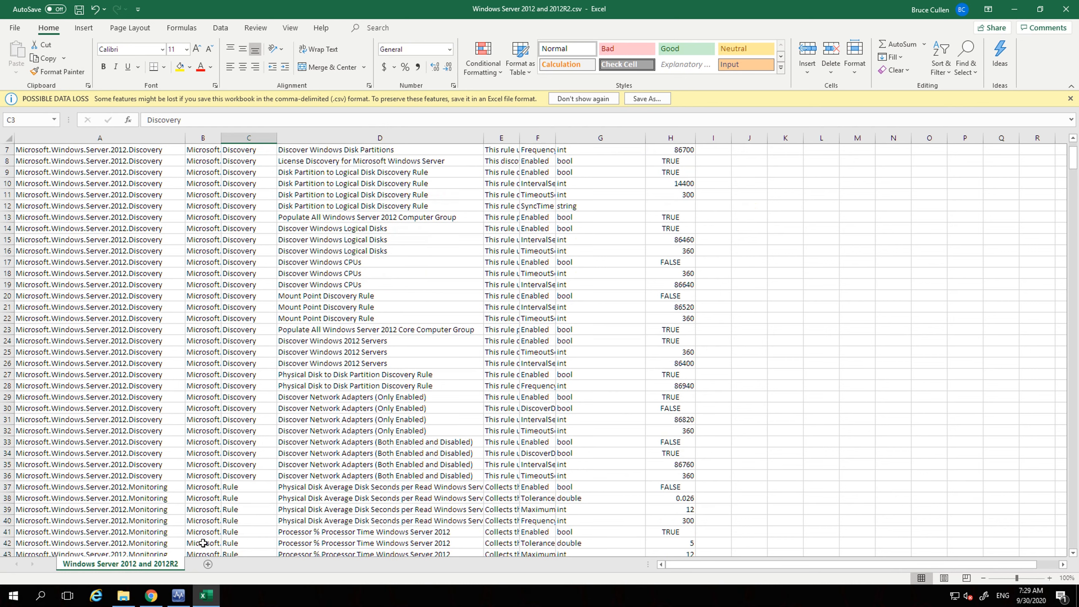
left_click(236, 510)
scroll(270, 328, "up", 2)
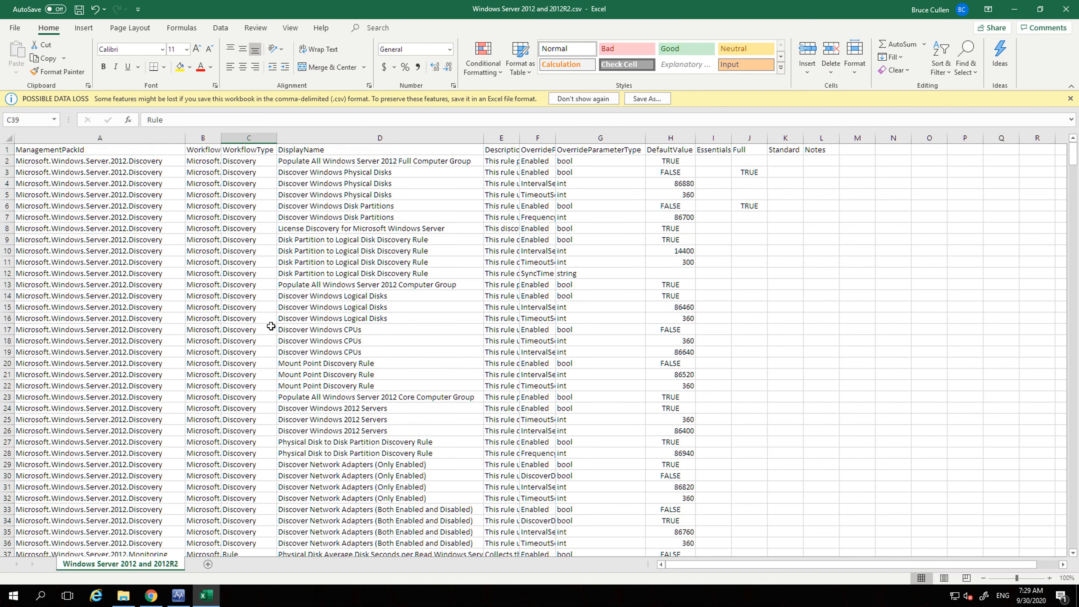
left_click(263, 163)
Inspect the DefaultValue column and the neighbouring Essentials level column
left_click(665, 148)
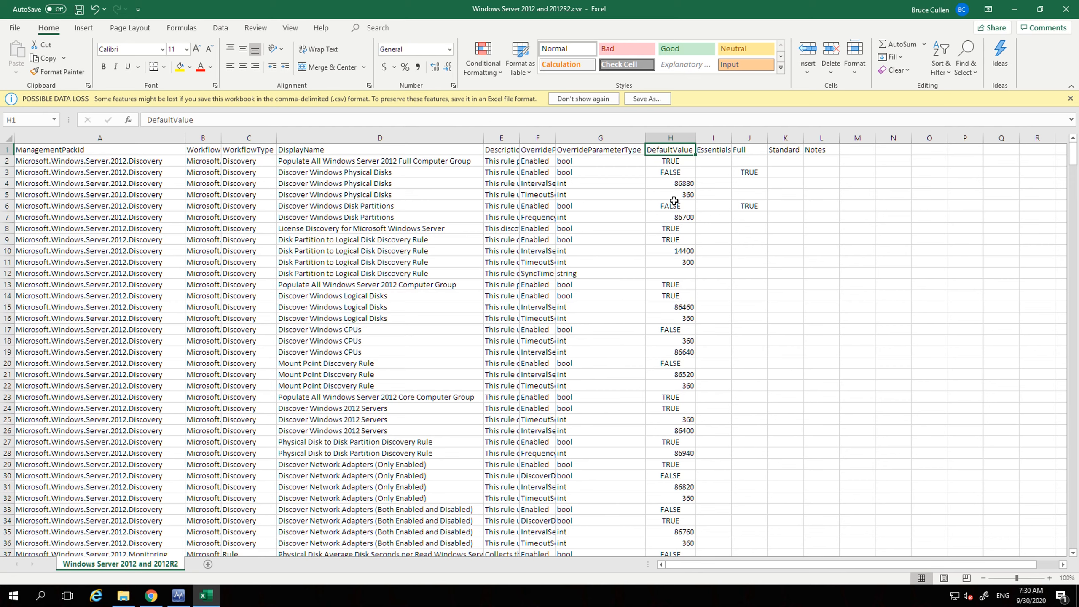
left_click(664, 139)
left_click(713, 139)
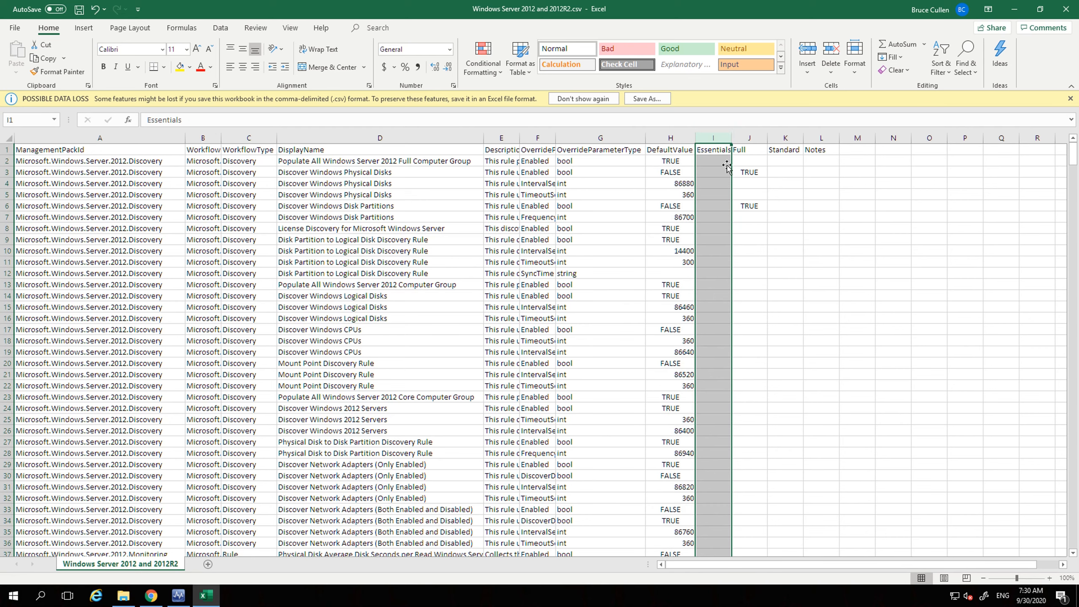
left_click(712, 153)
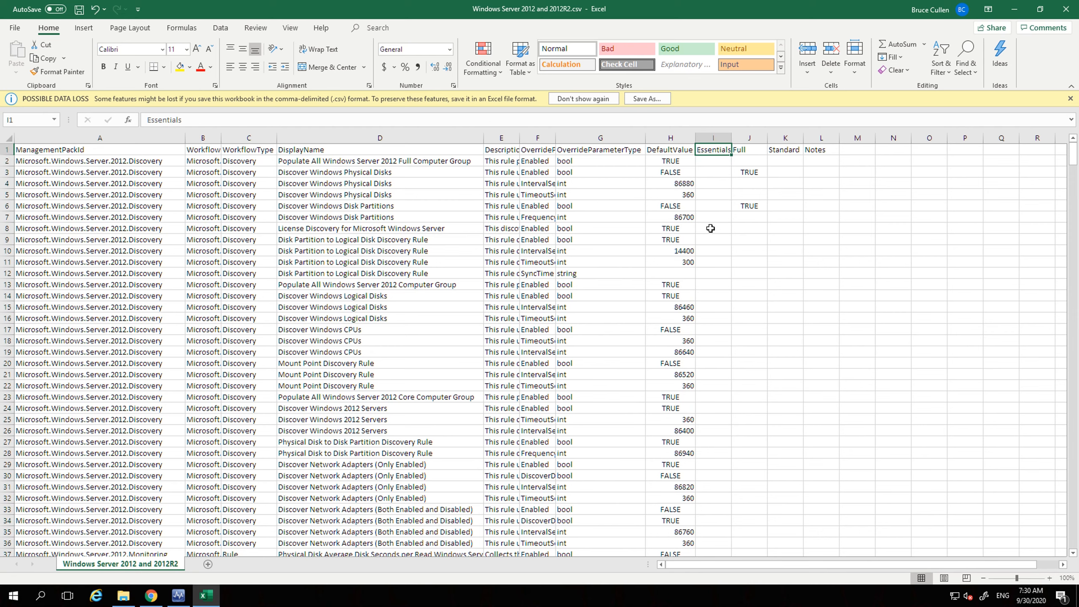
Filter the list on the Full column, excluding blanks, to show only rows with a Full override value
left_click(221, 29)
left_click(470, 58)
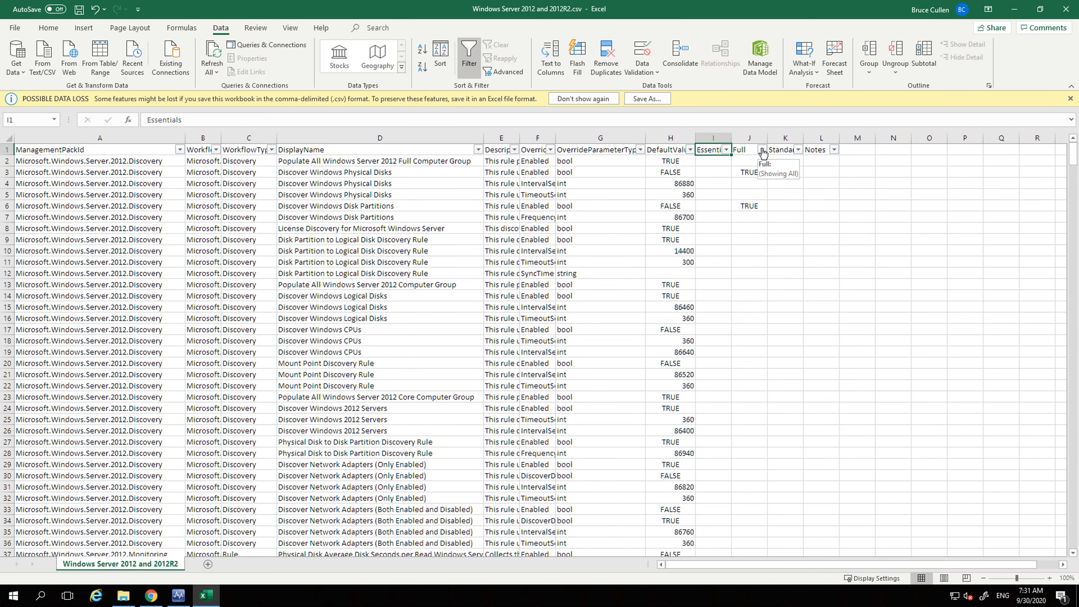
left_click(762, 150)
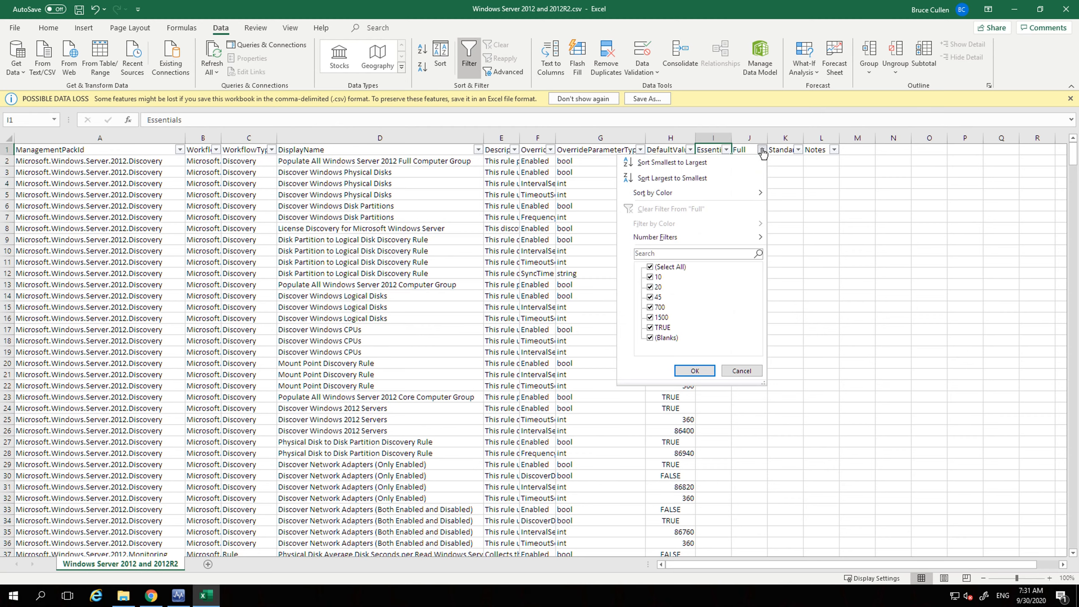
left_click(650, 338)
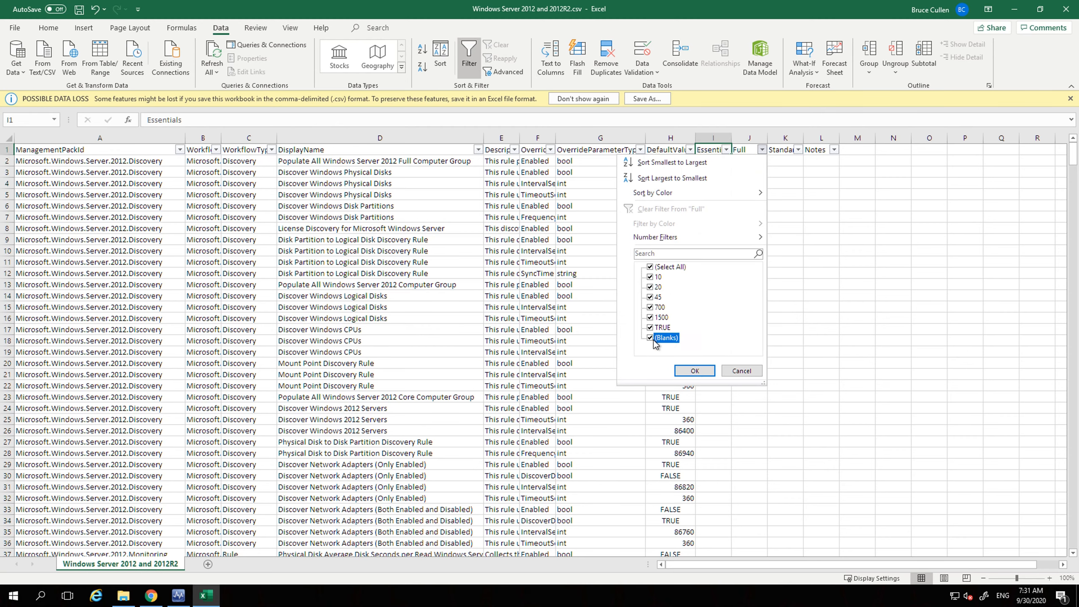
left_click(696, 371)
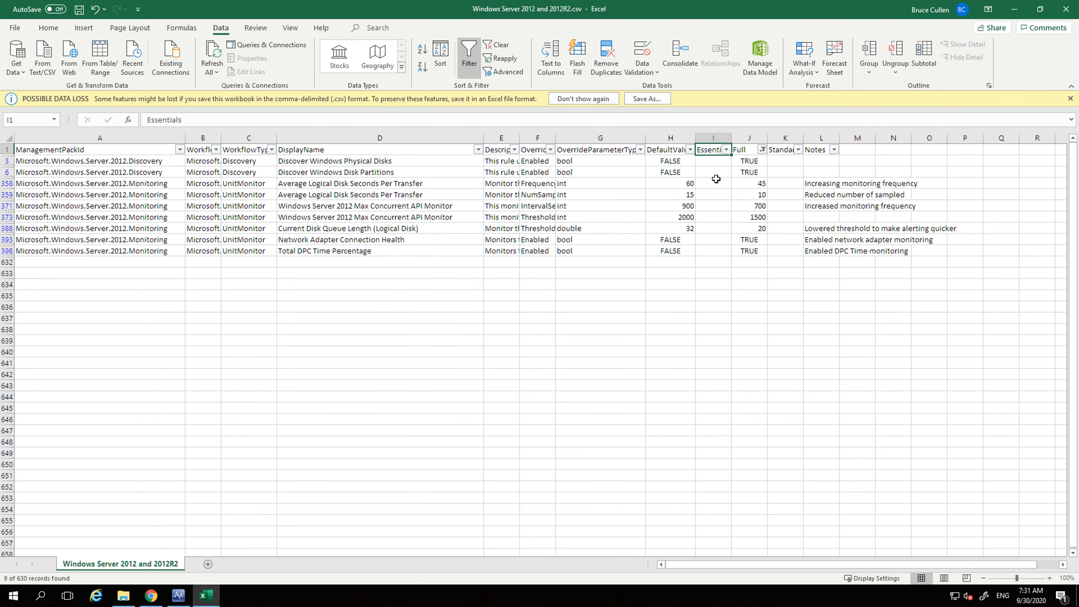
Review the management packs and default values of the filtered rows, and remove the filter from the list
left_click_drag(157, 162, 146, 254)
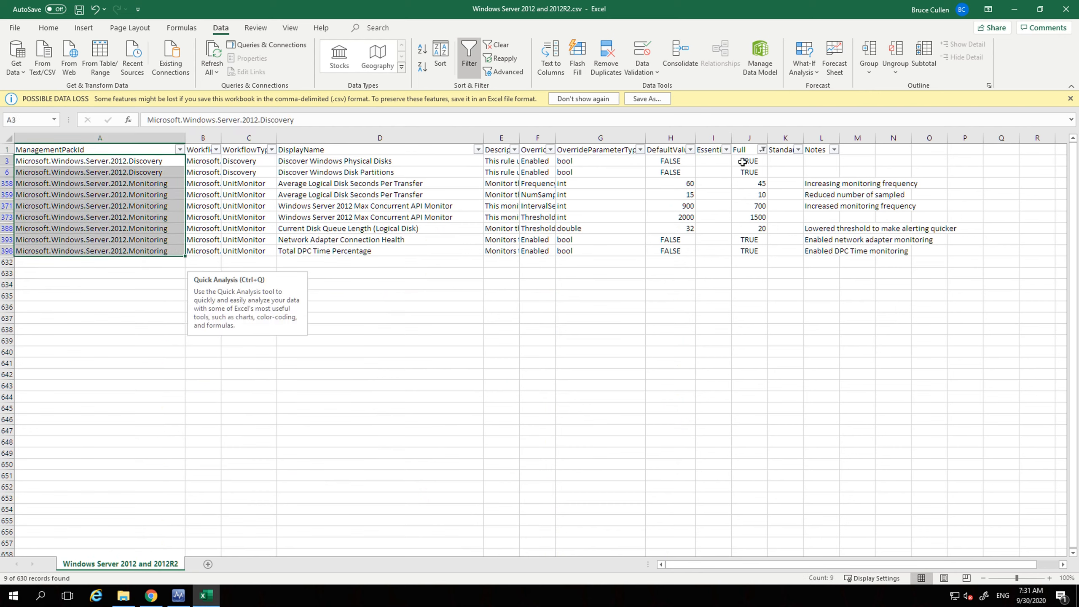
left_click(670, 162)
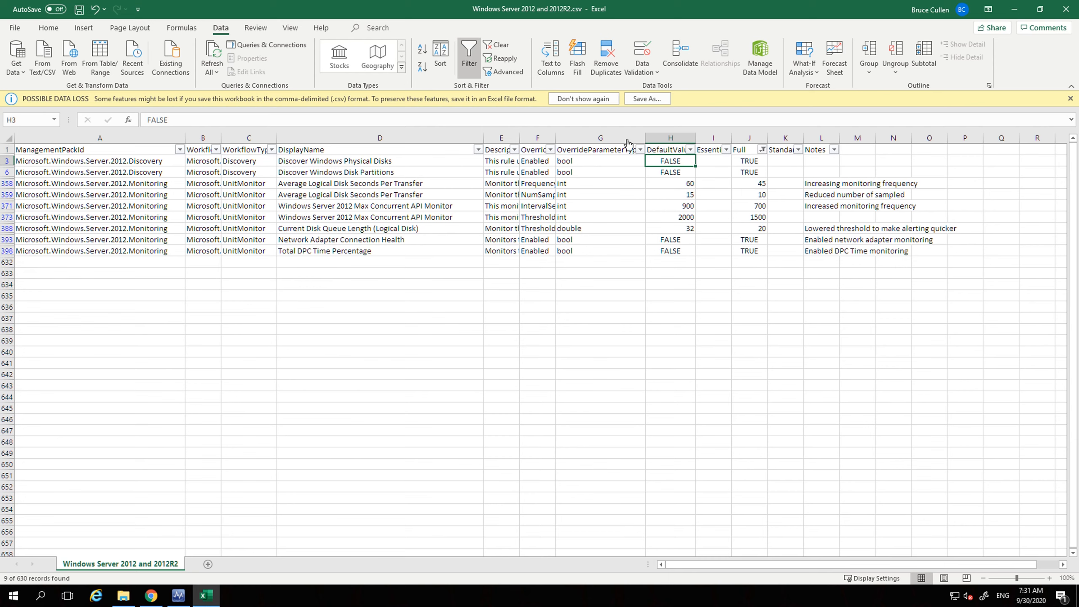
key("ctrl+shift+l")
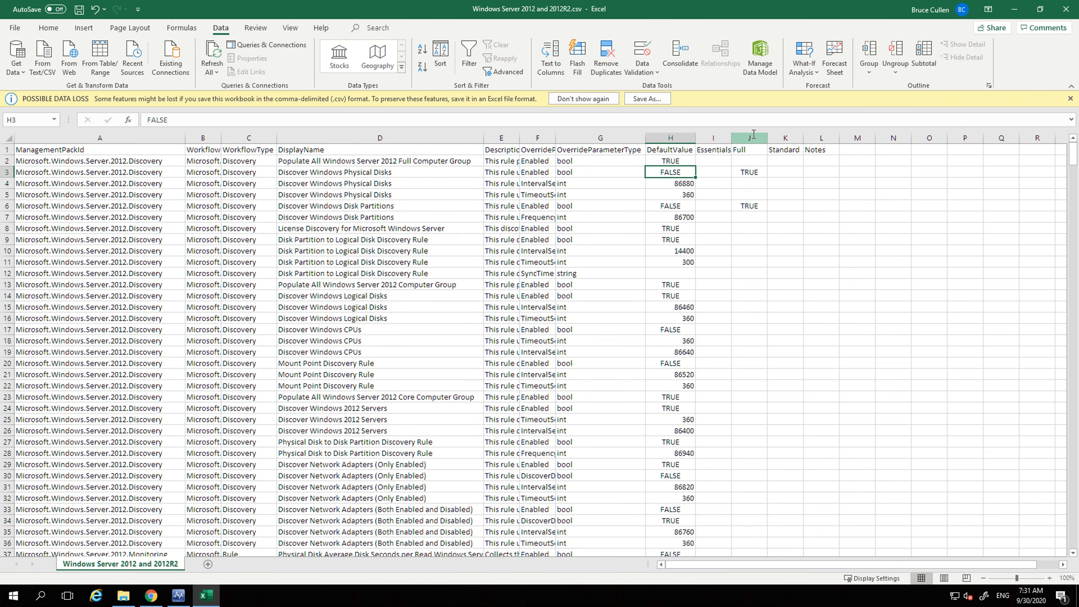
Insert a blank column between the Full and Standard columns
left_click(666, 134)
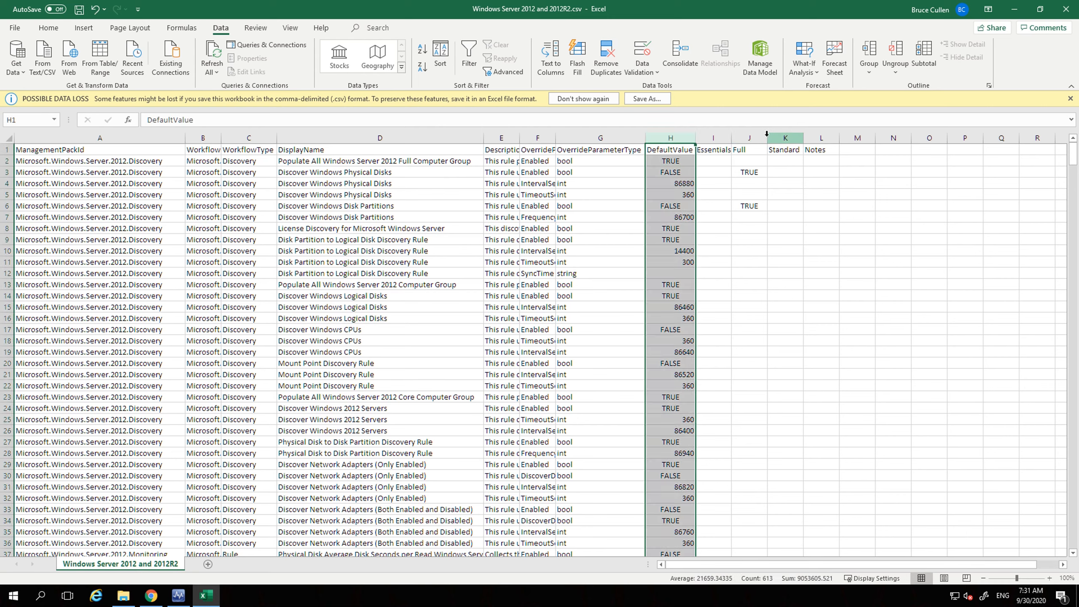
left_click_drag(714, 137, 796, 138)
left_click(795, 138)
right_click(795, 139)
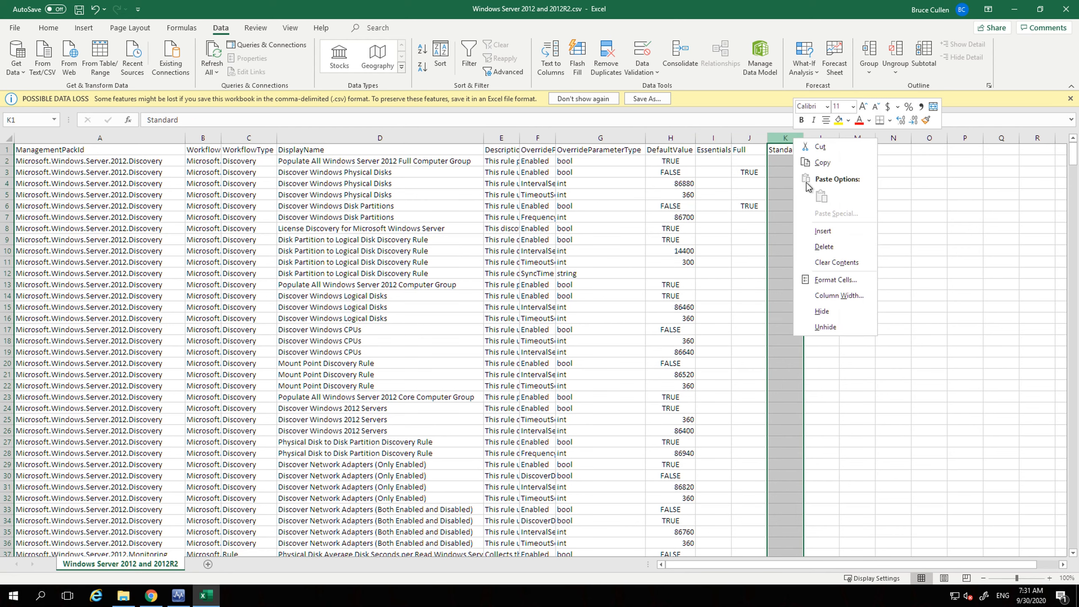
left_click(819, 231)
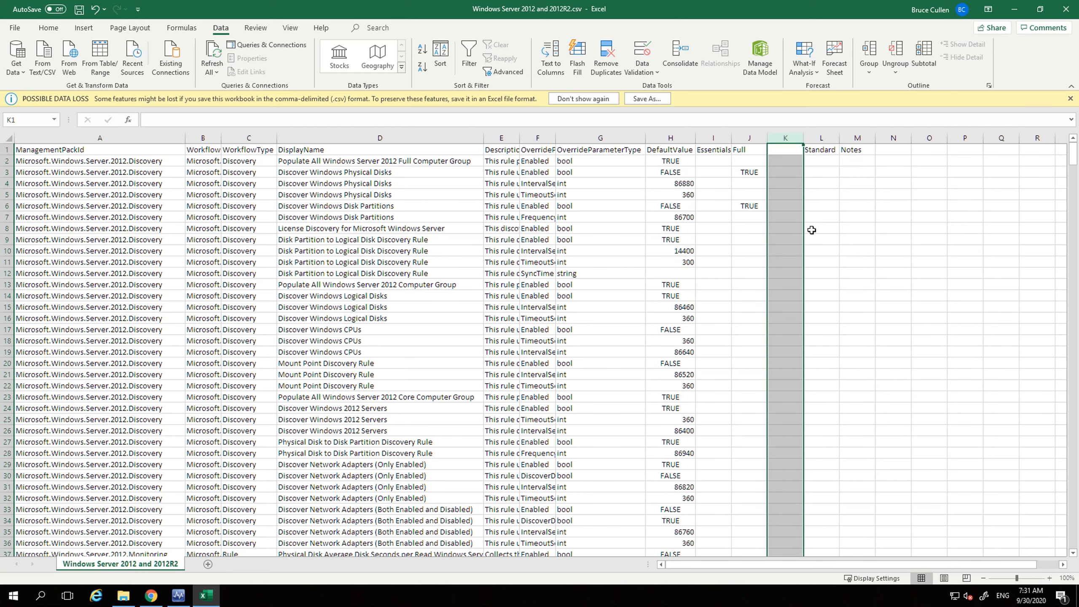
Enter a header in K1 that names the new column as the author's own override level
left_click(782, 148)
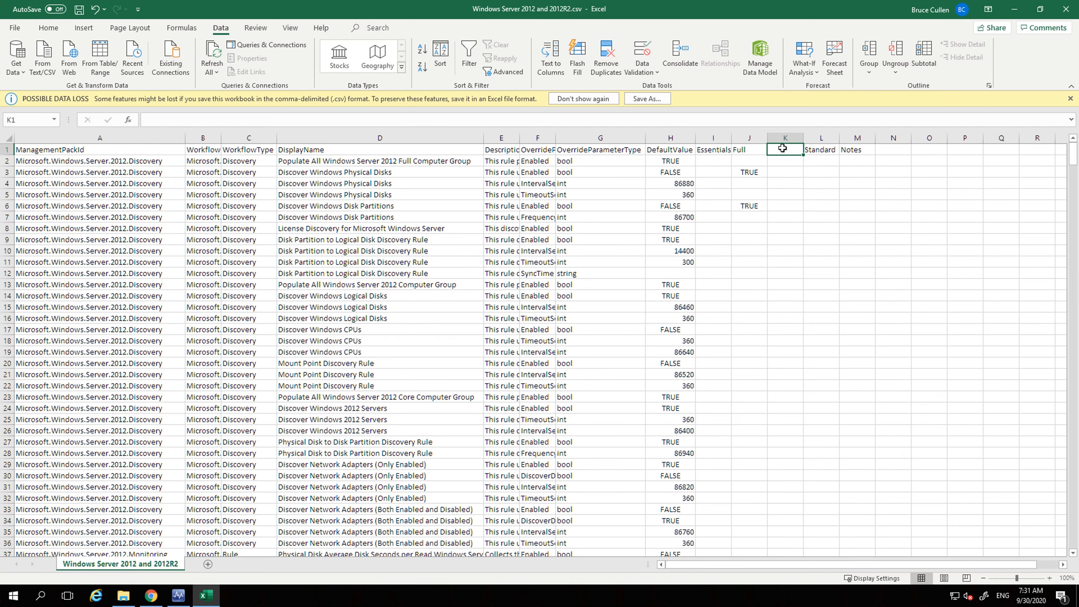
type("Bru")
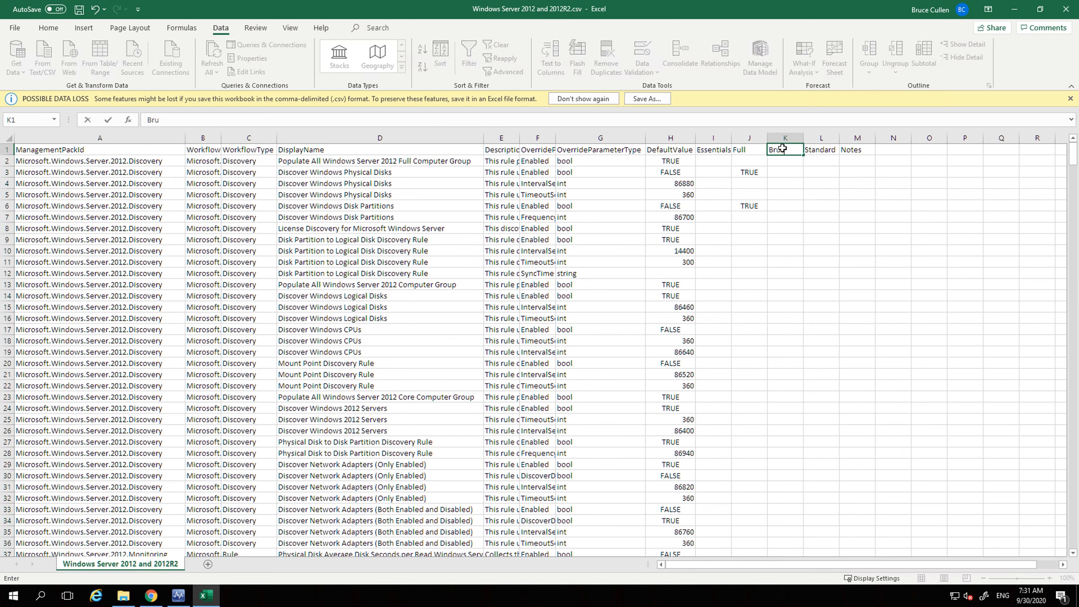
type("ces Level")
key("Return")
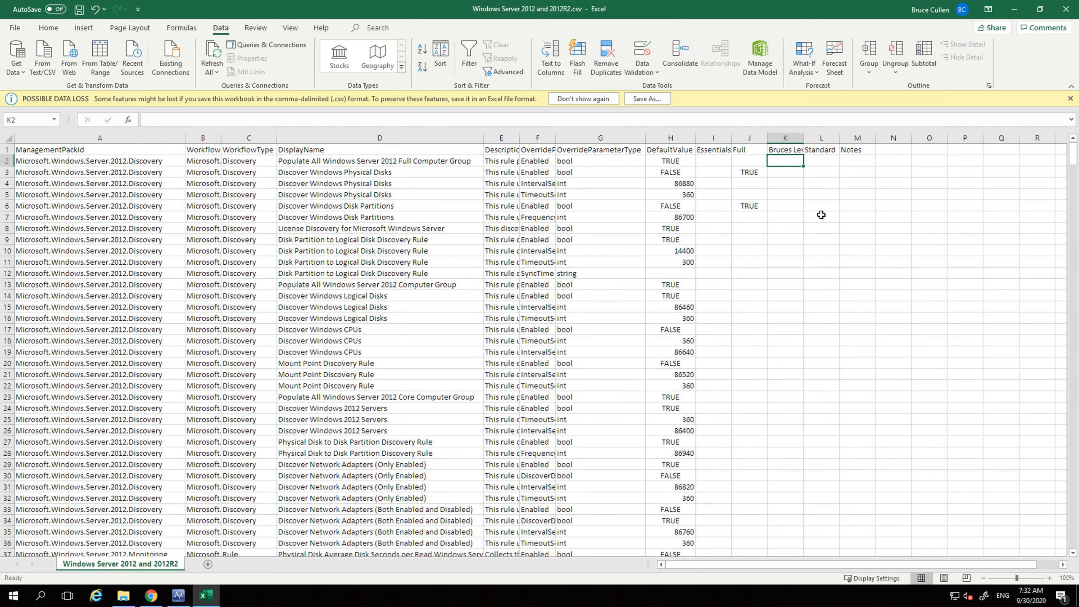
Fill the new level column with FALSE in K2, 1000 in K4 and 1000 in K10
type("FALSE")
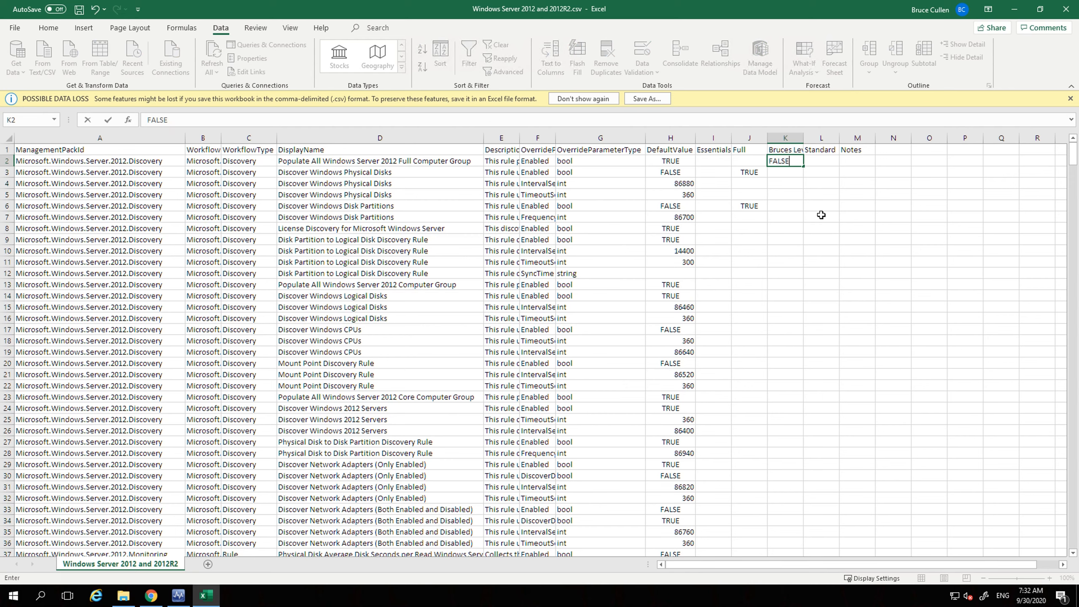
key("Return")
key("Return")
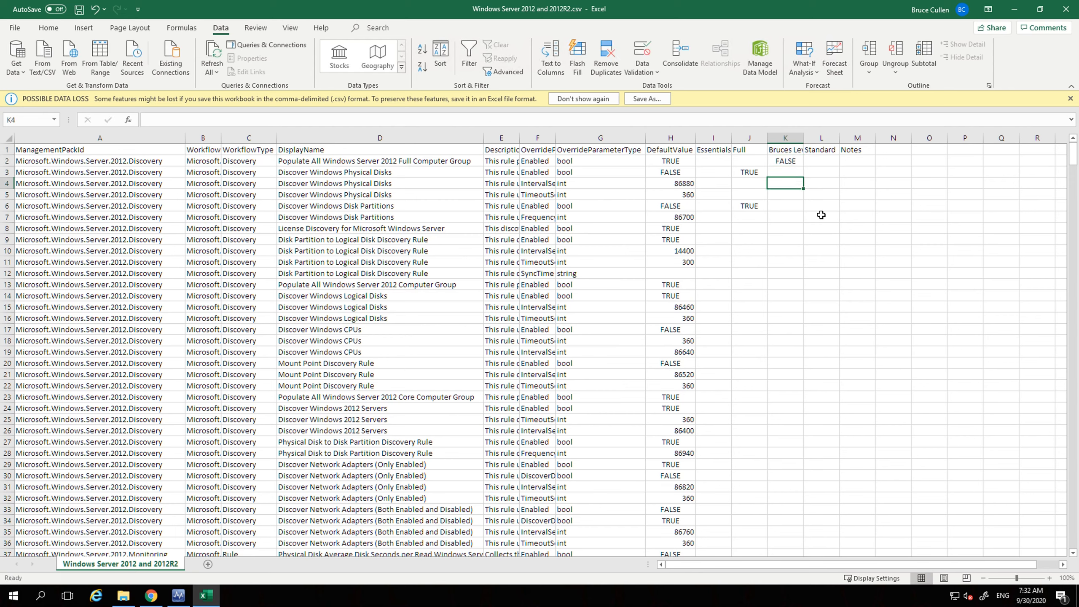
type("1000")
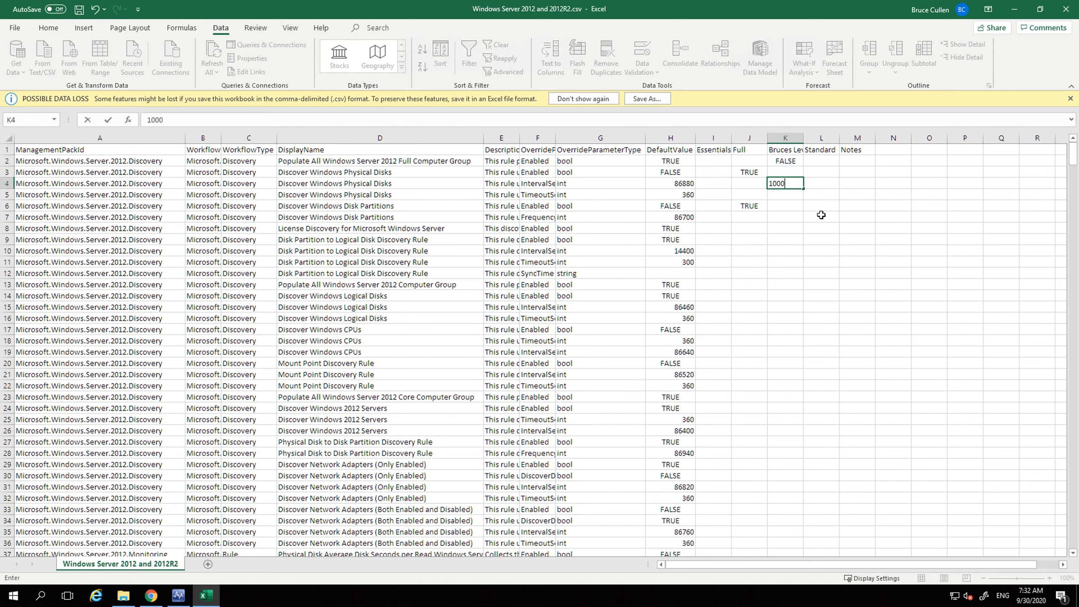
key("Return")
key("Return")
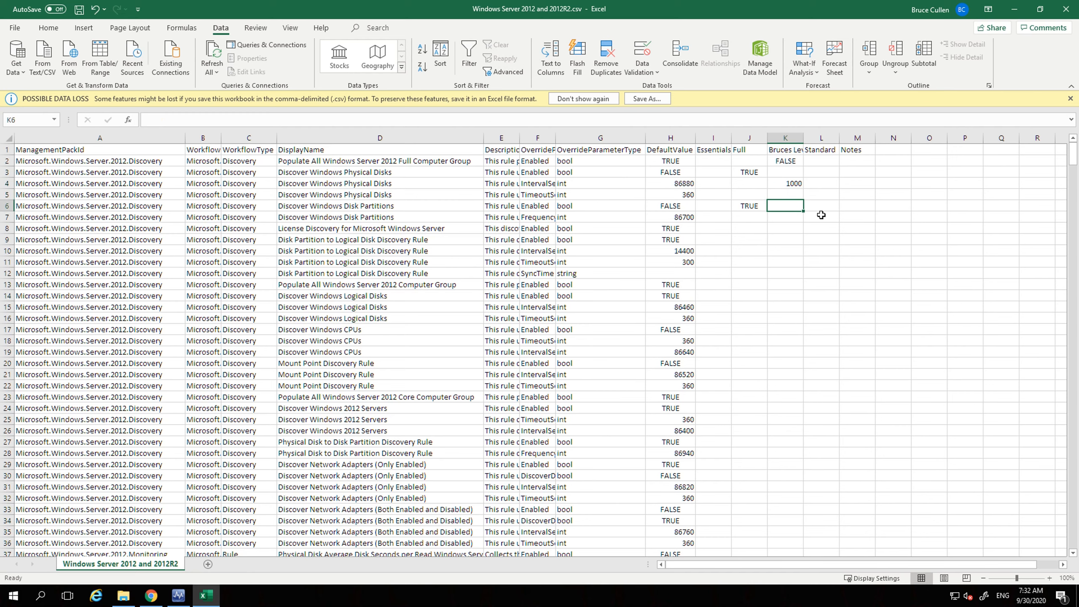
key("Return")
key("Return")
key("Return")
type("1")
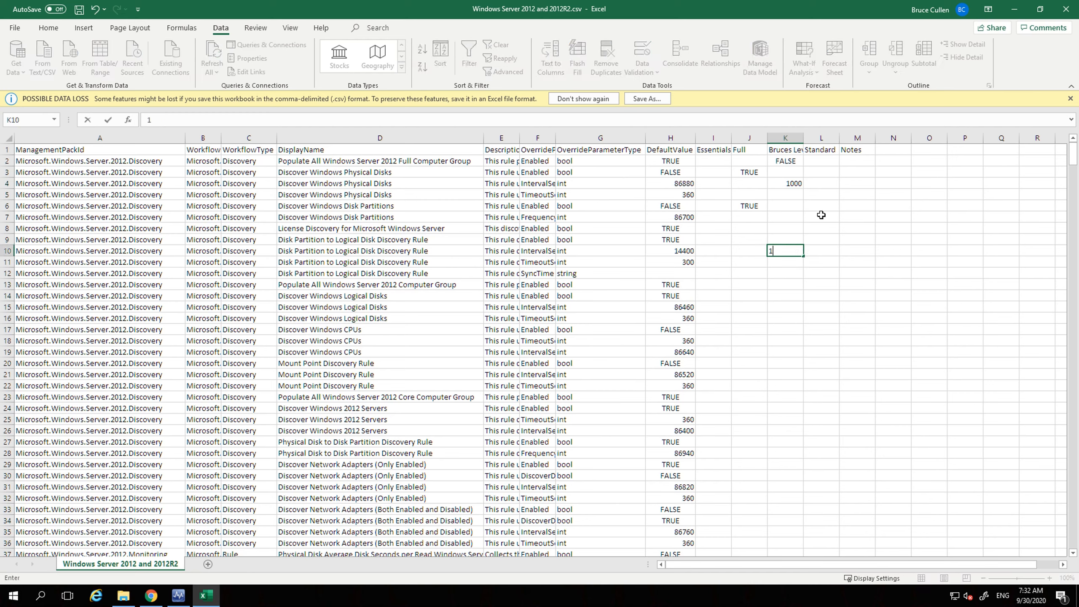
type("000")
key("Return")
Check the new level column and save the Windows Server 2012 and 2012R2 CSV file
left_click(786, 138)
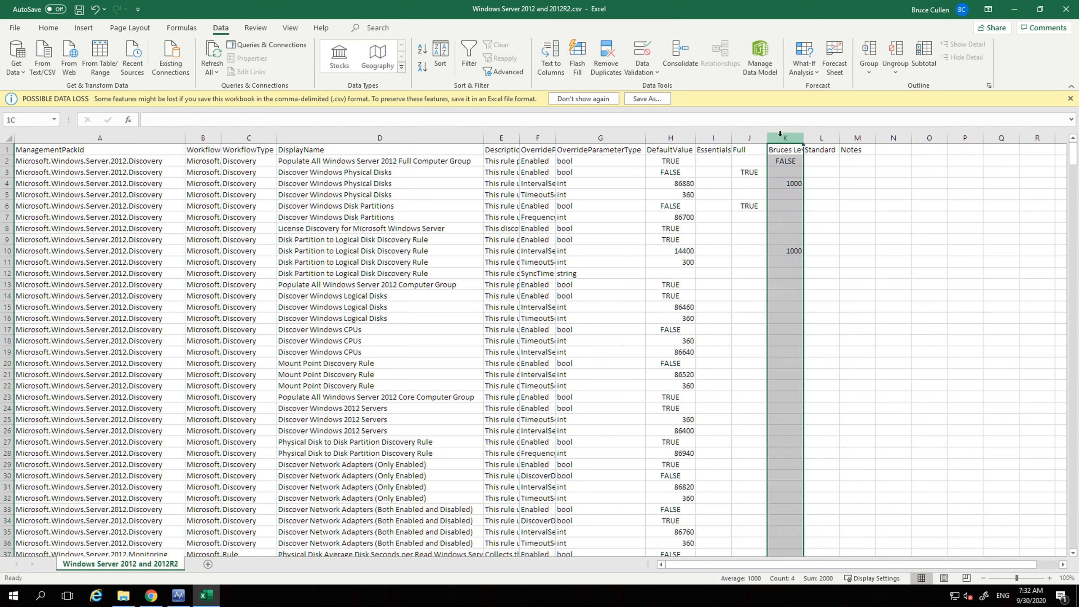
left_click(587, 193)
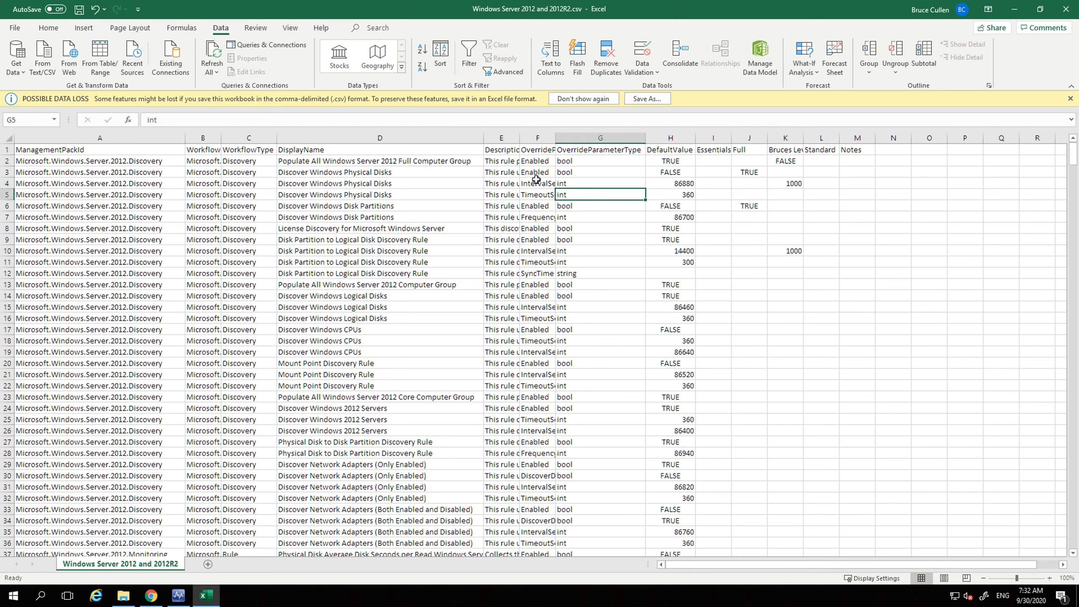
left_click(79, 9)
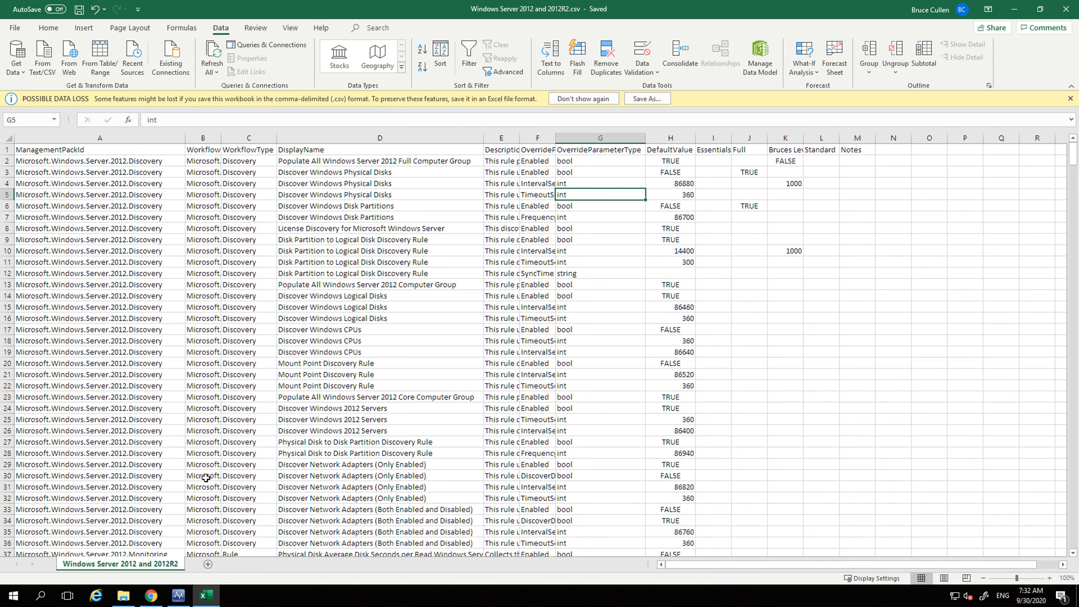
Switch to Chrome and look through the tuning pack folders in the easytune_overrides repository
left_click(151, 595)
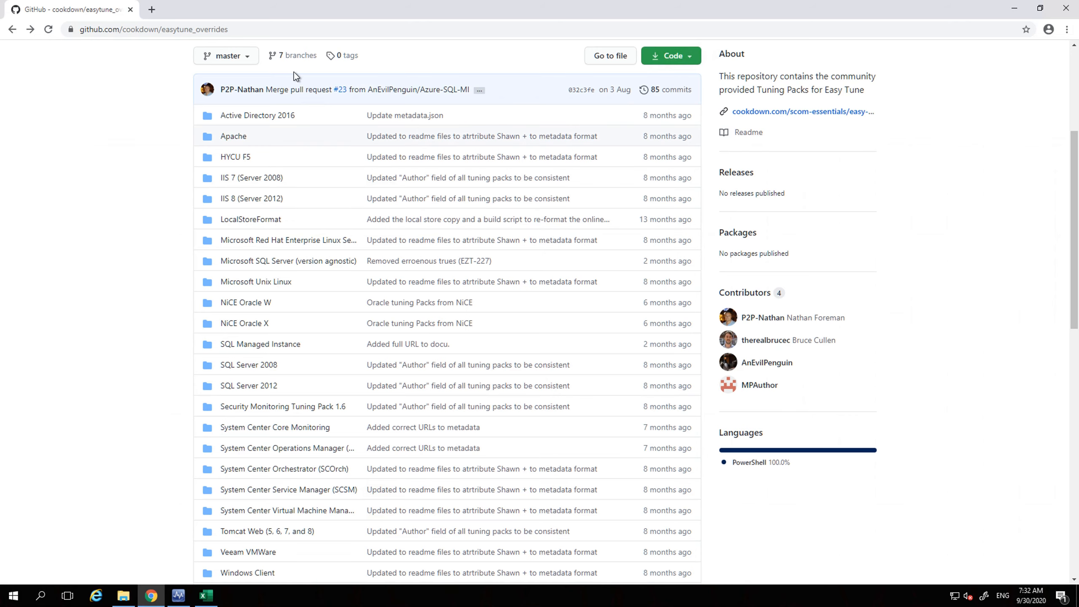
scroll(294, 71, "up", 5)
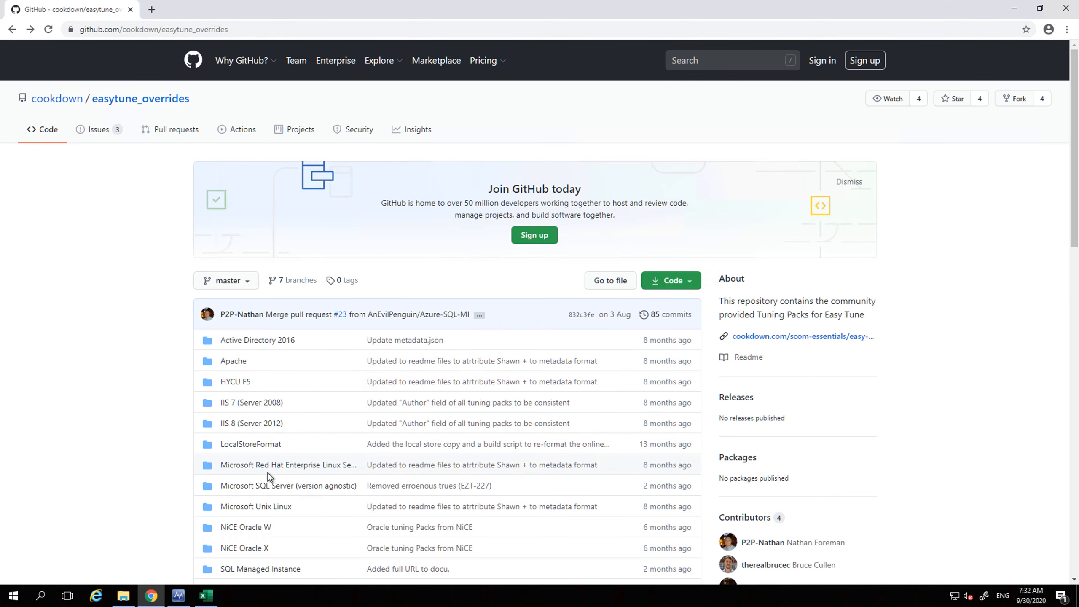
scroll(314, 493, "down", 2)
scroll(214, 493, "down", 4)
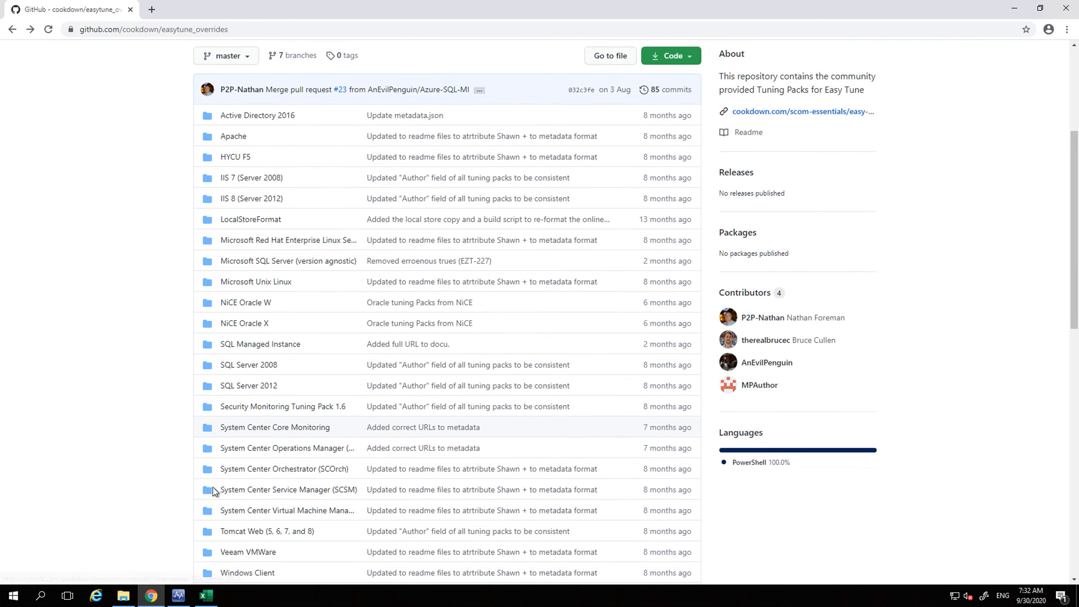
scroll(276, 536, "down", 1)
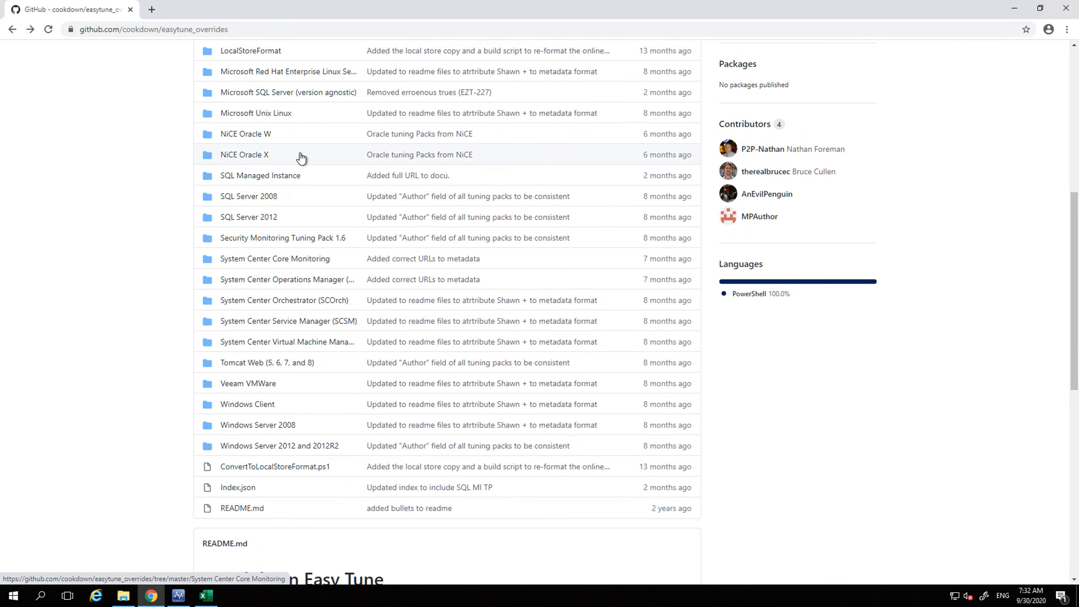
Open the Microsoft SQL Server (version agnostic) folder, read the README's description and tuning levels, and return to the repository's folder list
left_click(247, 95)
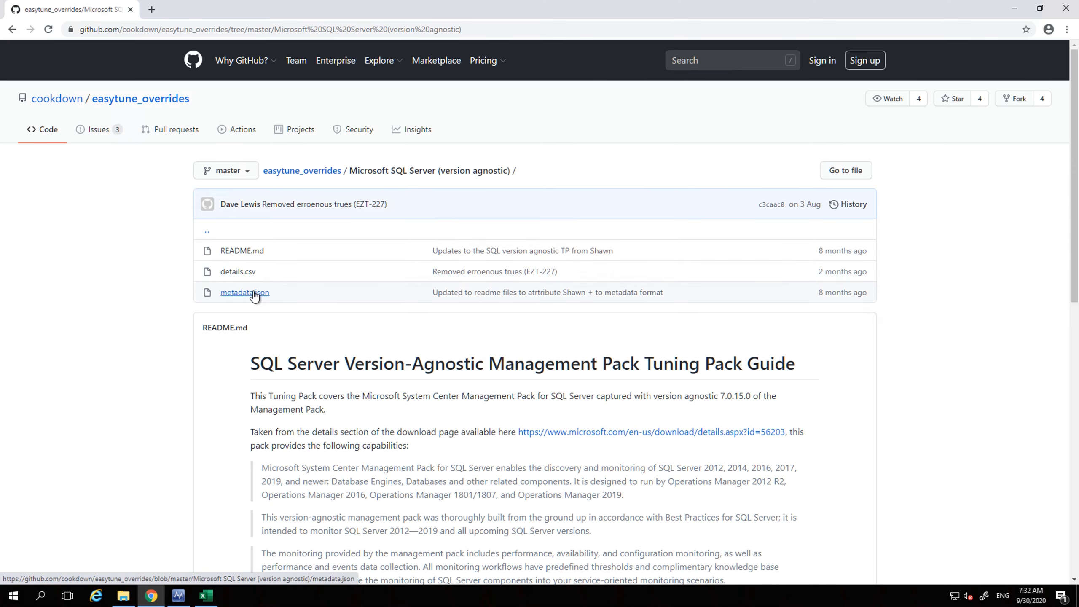
scroll(312, 314, "down", 4)
scroll(313, 312, "down", 2)
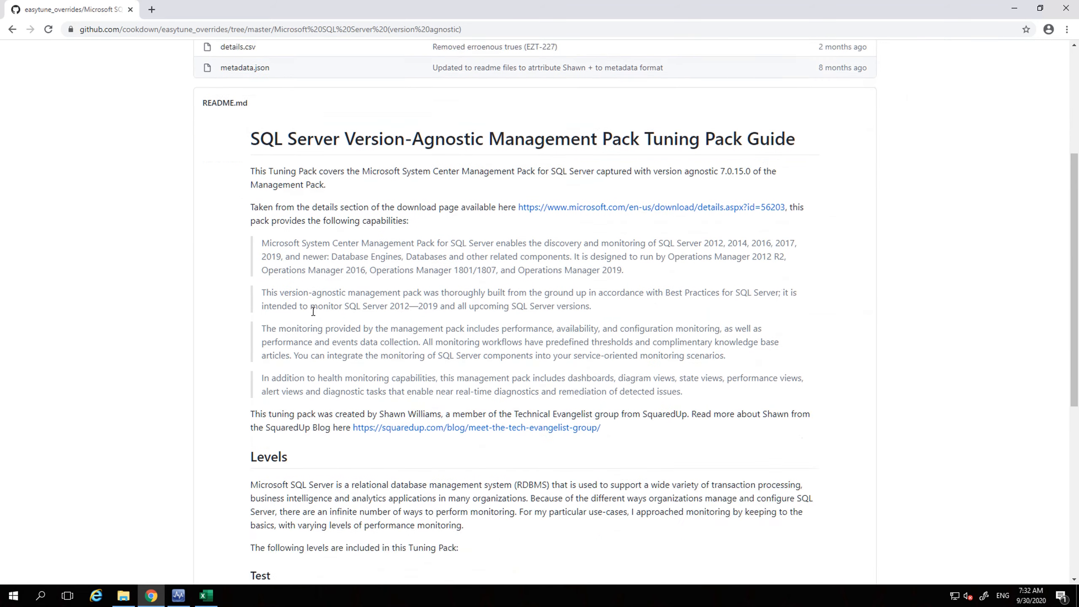
scroll(312, 309, "down", 1)
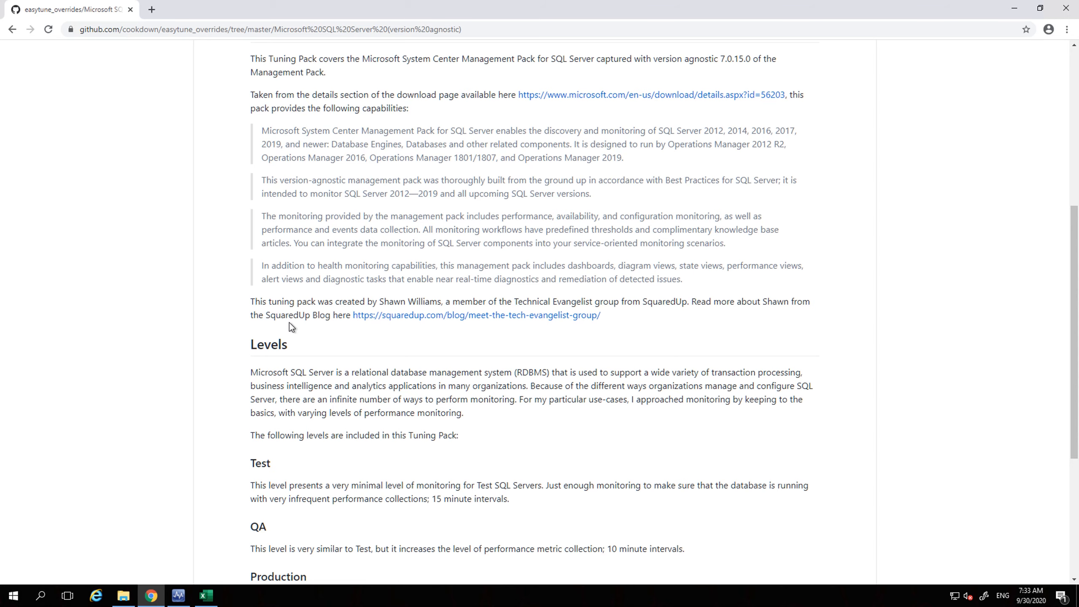
scroll(290, 325, "down", 1)
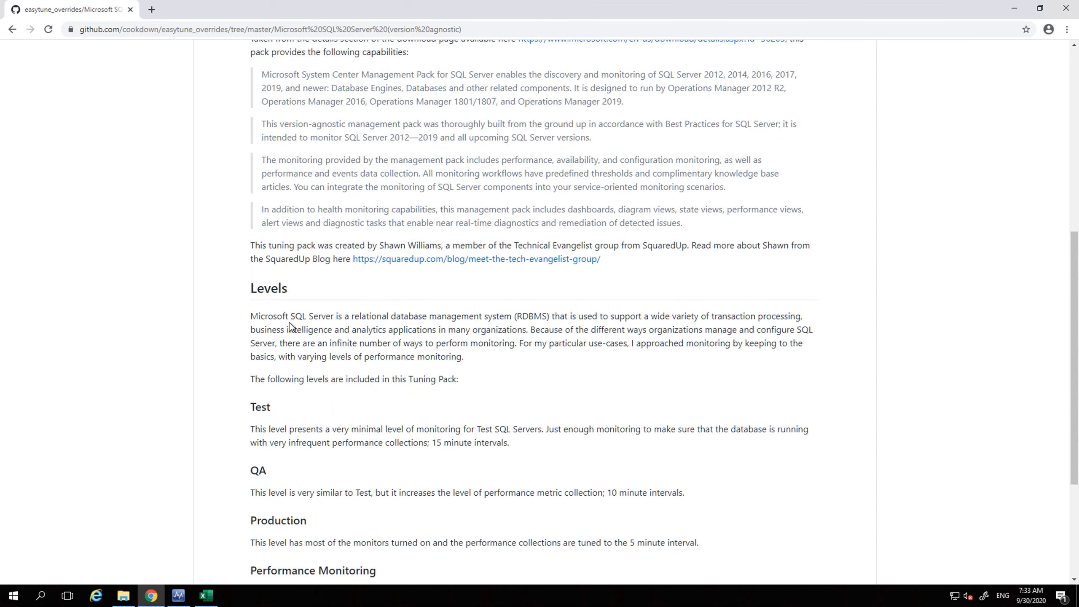
scroll(289, 322, "up", 3)
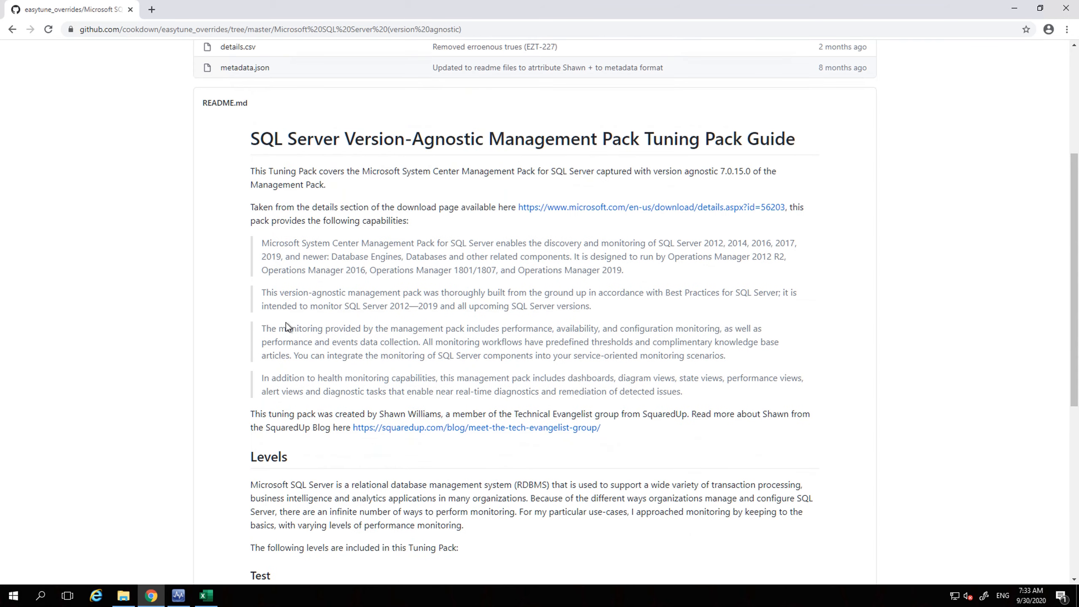
scroll(286, 322, "up", 4)
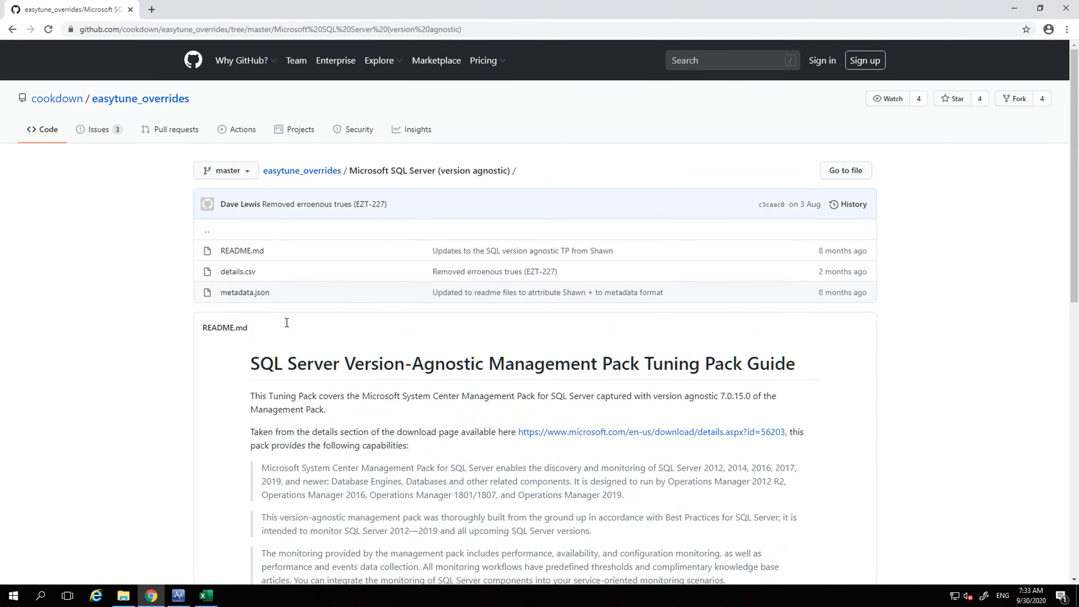
key("alt+Left")
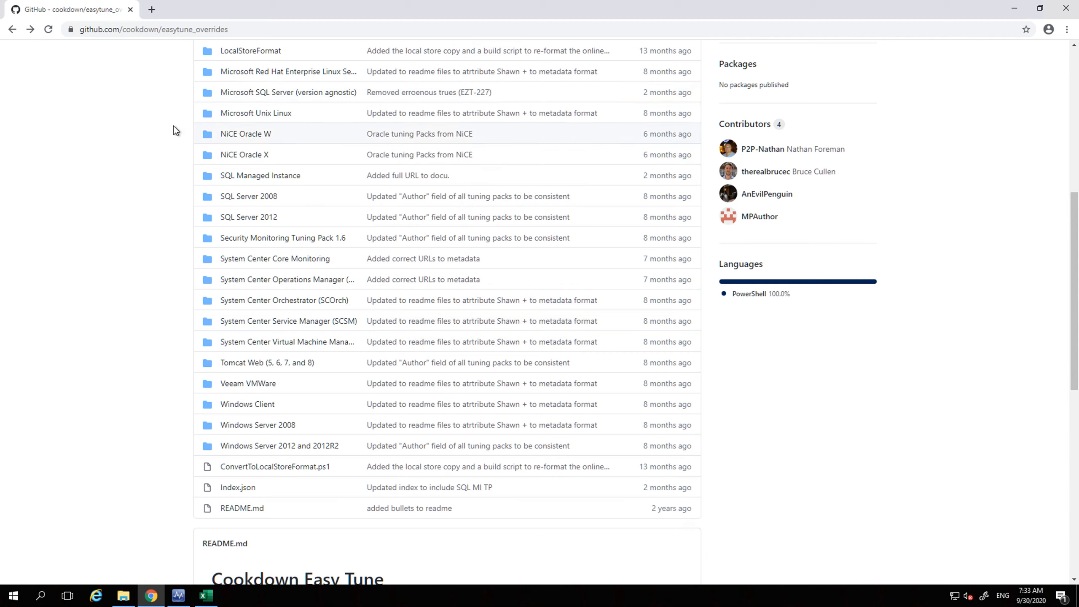
Switch to Operations Manager, compare the Community Store tuning packs with the GitHub folders, and view the IIS 8 (Server 2012) pack's details
left_click(178, 598)
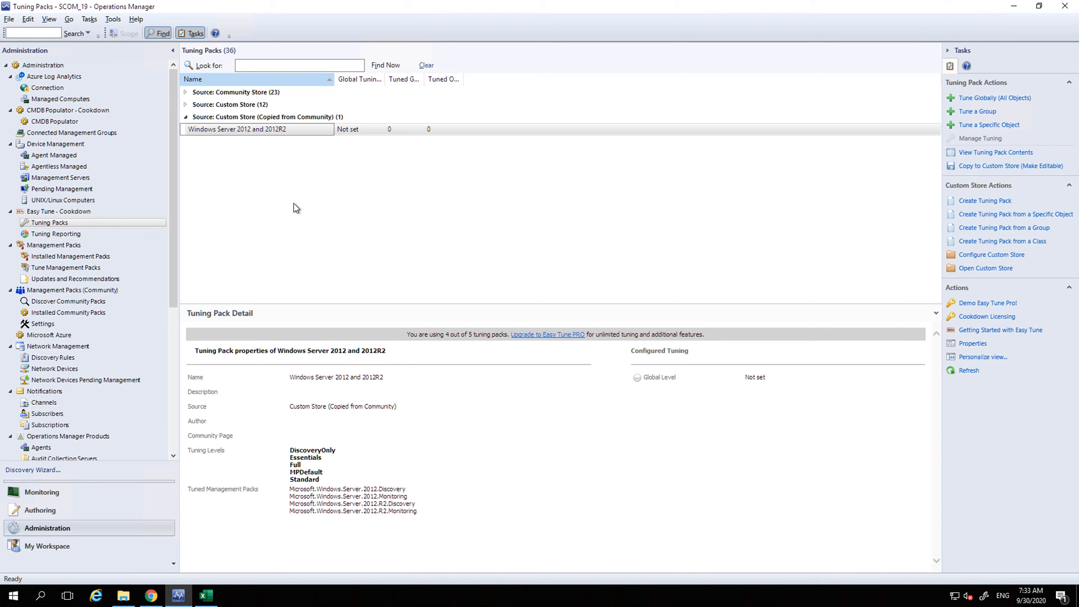
left_click(234, 95)
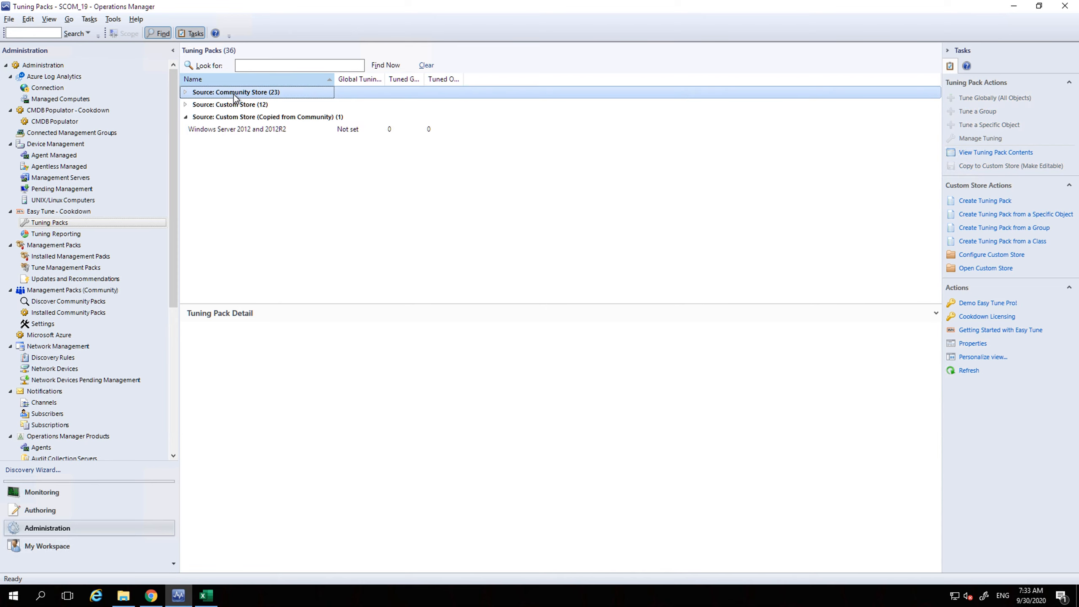
left_click(185, 92)
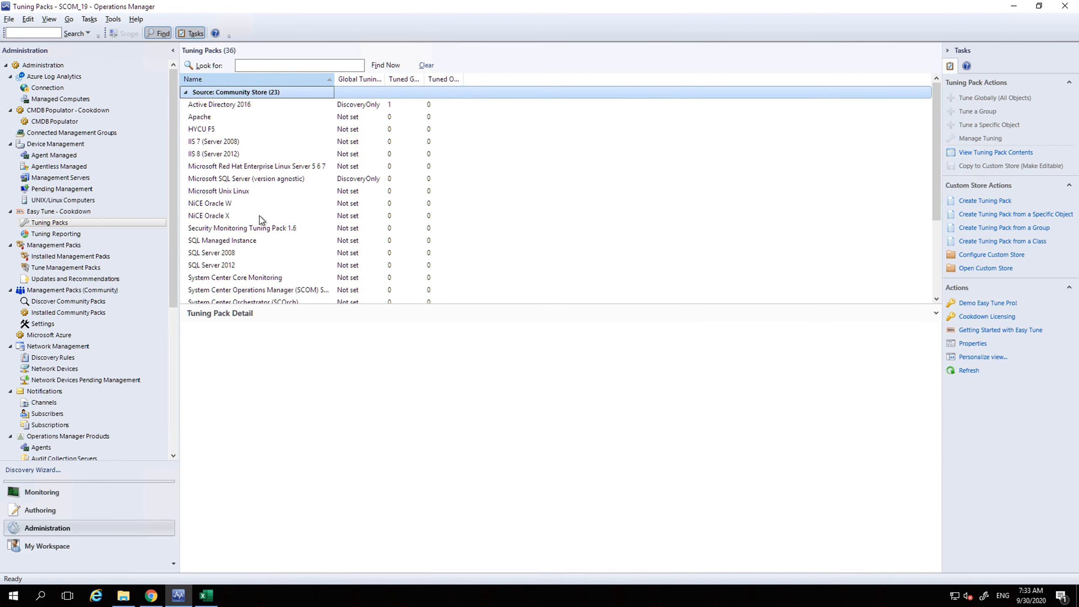
key("alt+Tab")
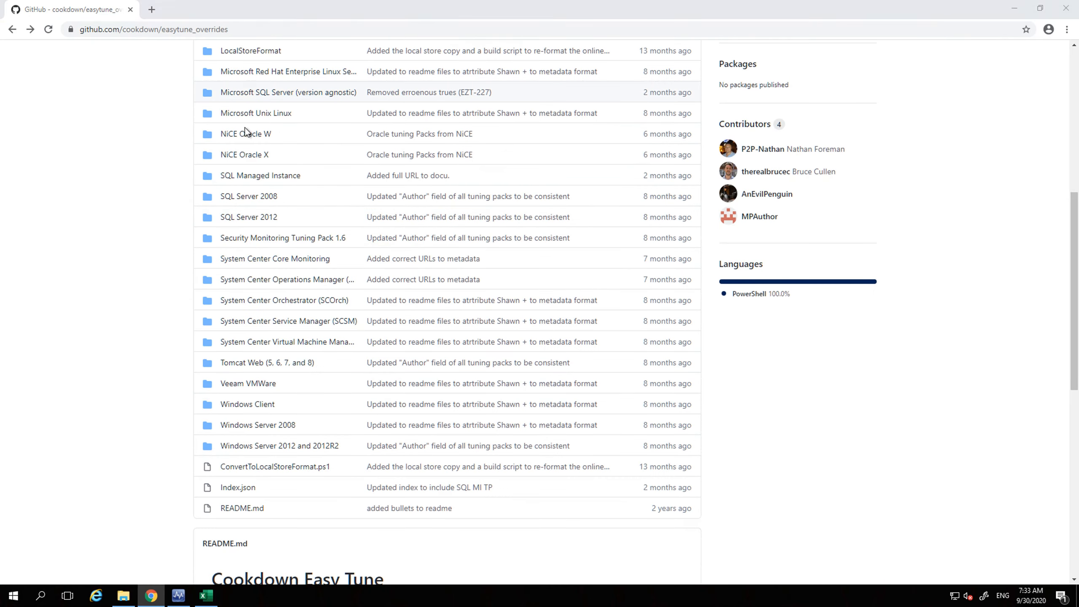
key("alt+Tab")
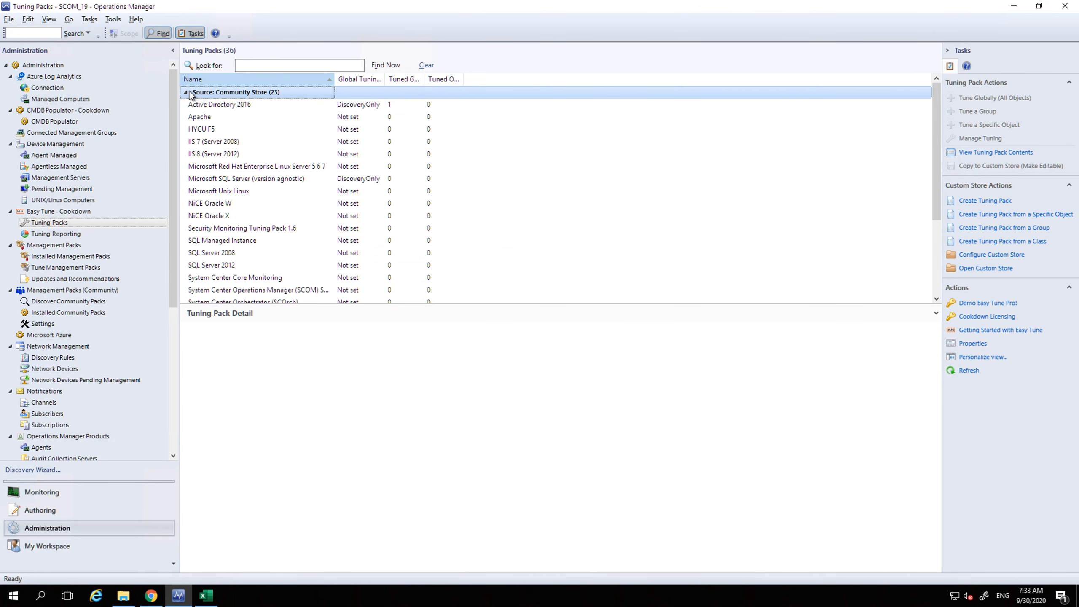
left_click(216, 154)
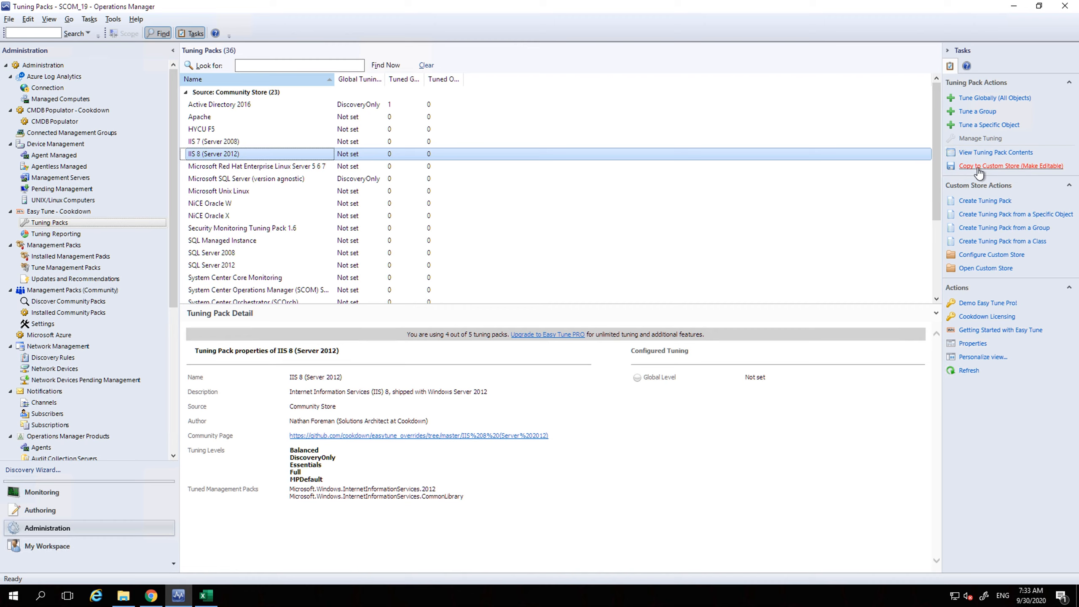
left_click(186, 93)
Examine the tuning levels of the Windows Server 2012 and 2012R2 pack copied from the community store
left_click(219, 135)
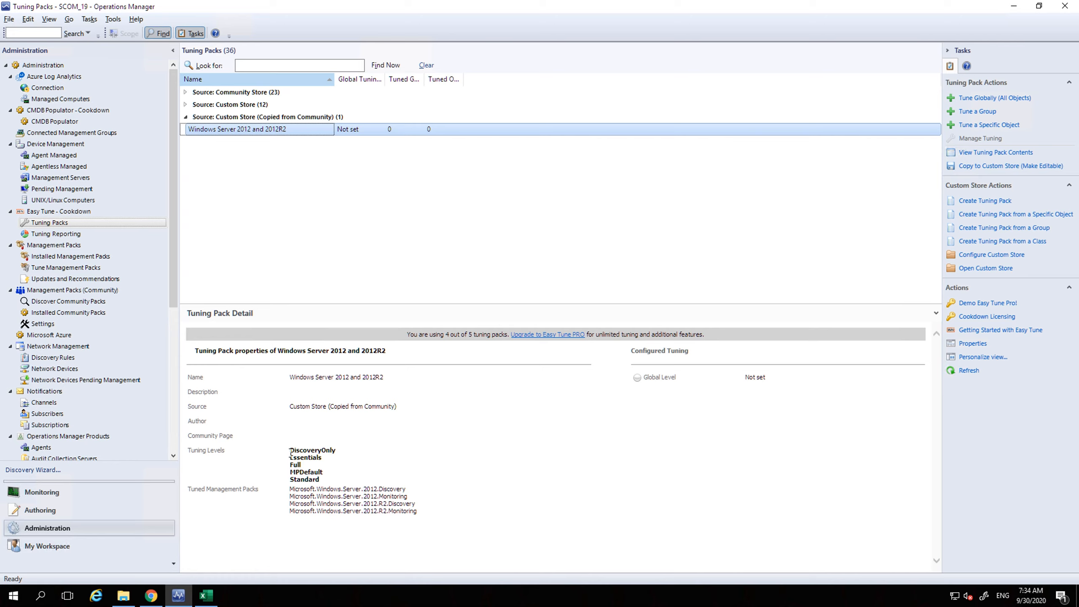
left_click(311, 449)
left_click_drag(311, 449, 337, 450)
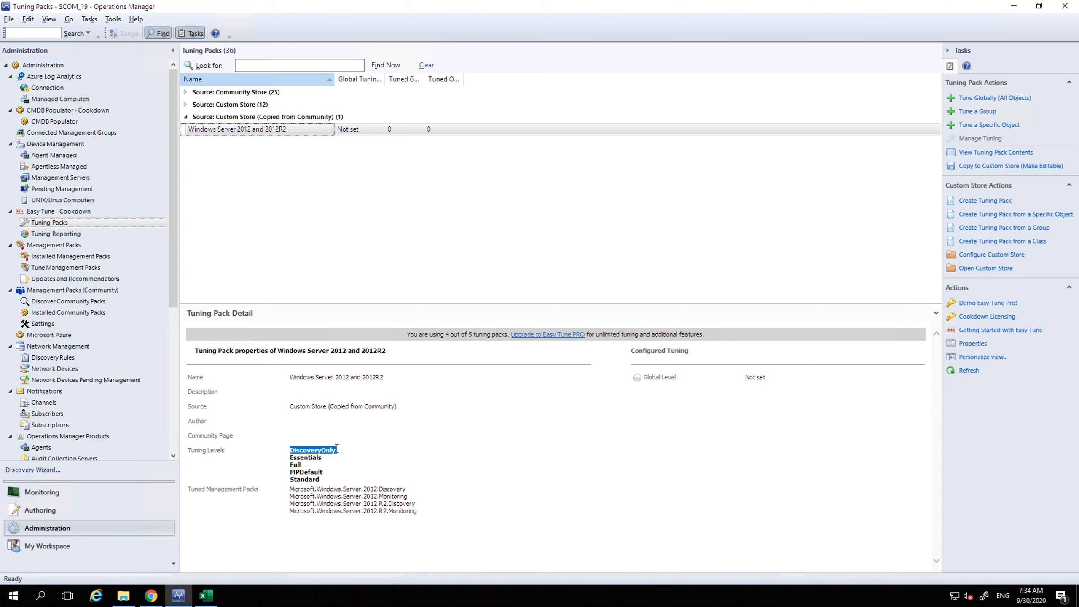
left_click(292, 472)
mouse_move(324, 472)
left_mouse_down()
mouse_move(290, 472)
mouse_move(293, 459)
mouse_move(303, 468)
left_mouse_up()
double_click(301, 466)
left_click(304, 477)
Switch to Excel, check the CSV's Essentials, Full and Standard level columns, and close the workbook
key("alt+Tab")
key("alt+Tab")
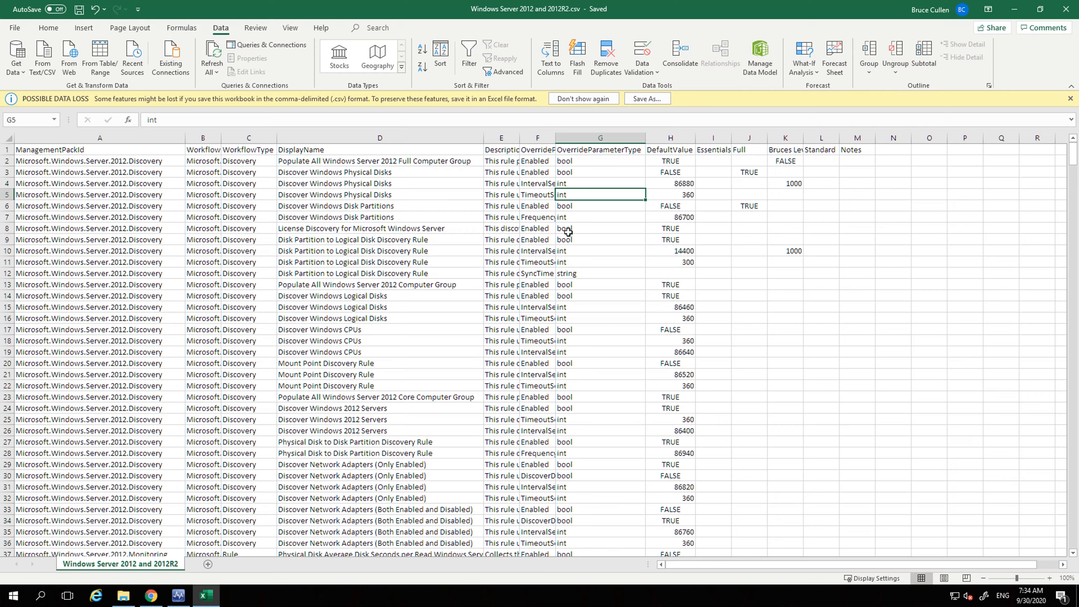
left_click(718, 138)
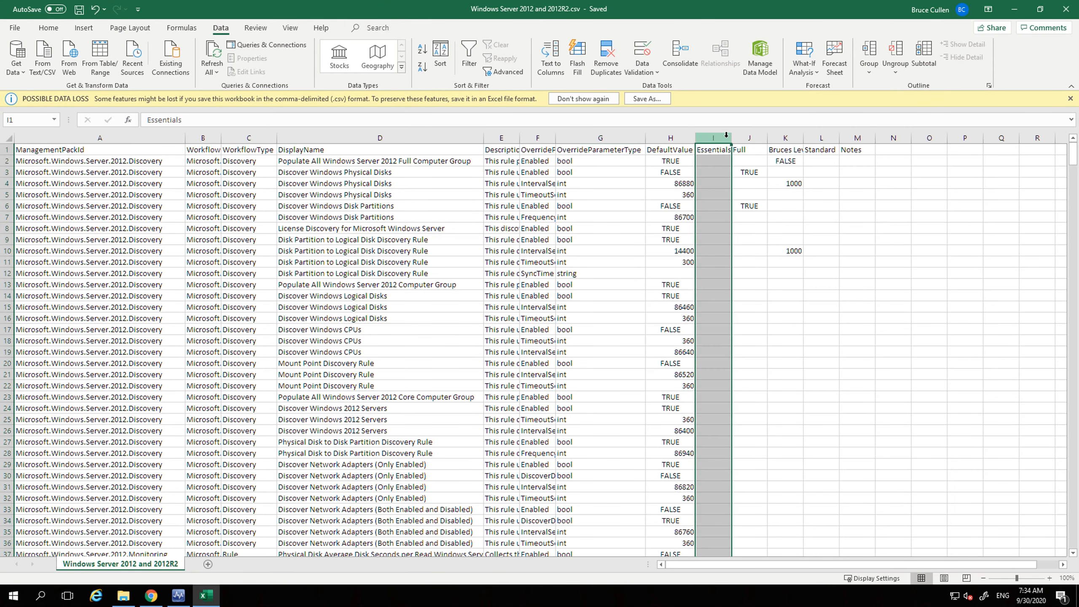
left_click(751, 139, "ctrl")
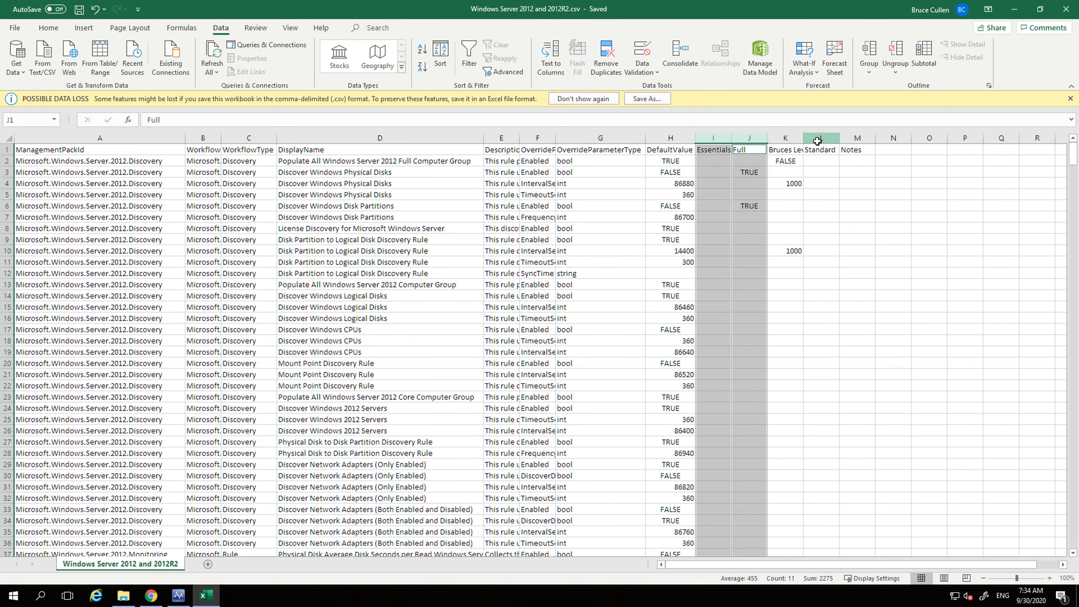
left_click(821, 139, "ctrl")
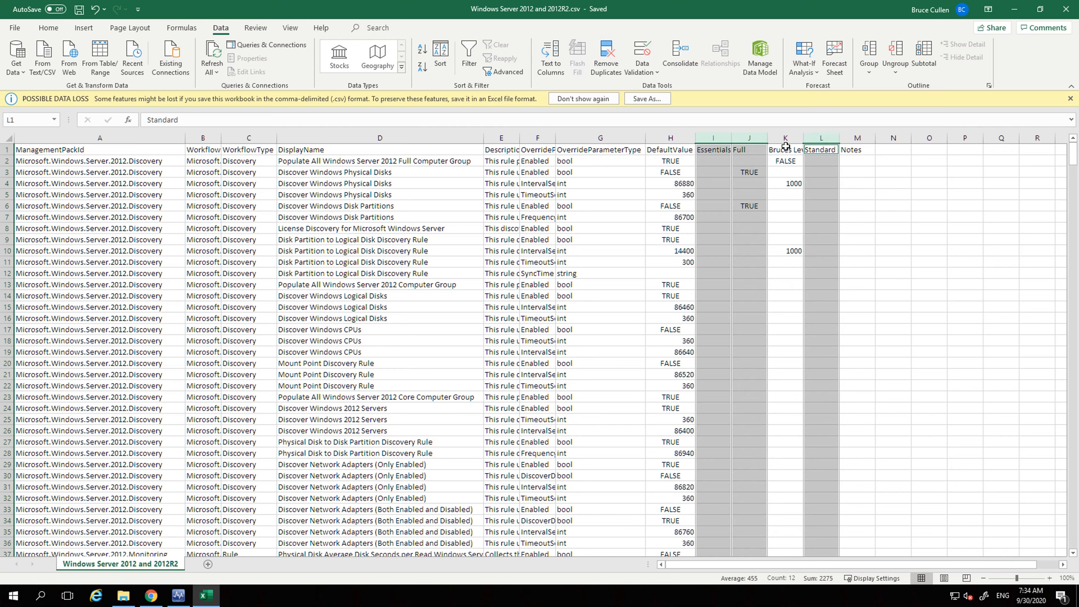
left_click(726, 217)
key("alt+F4")
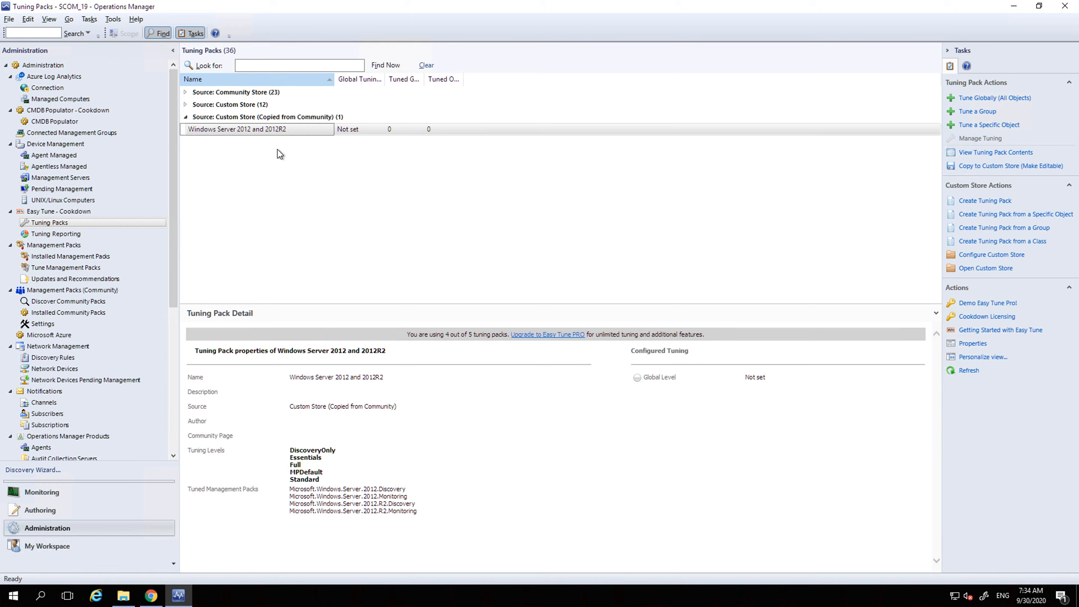
Reload the details of the Windows Server 2012 and 2012R2 pack and check its tuning levels for the custom level
left_click(274, 129)
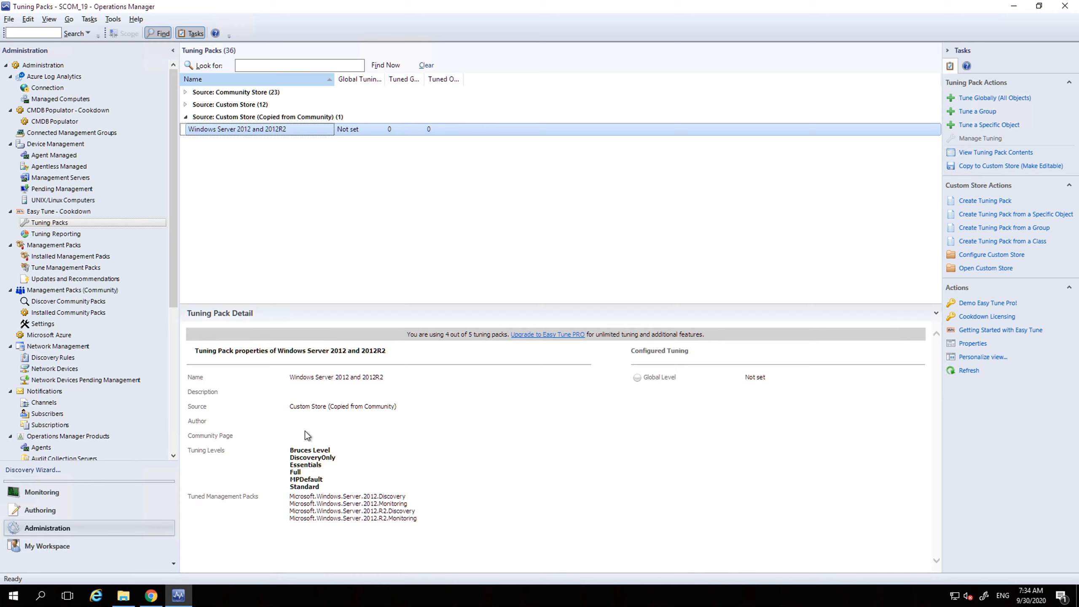
left_click_drag(290, 450, 328, 447)
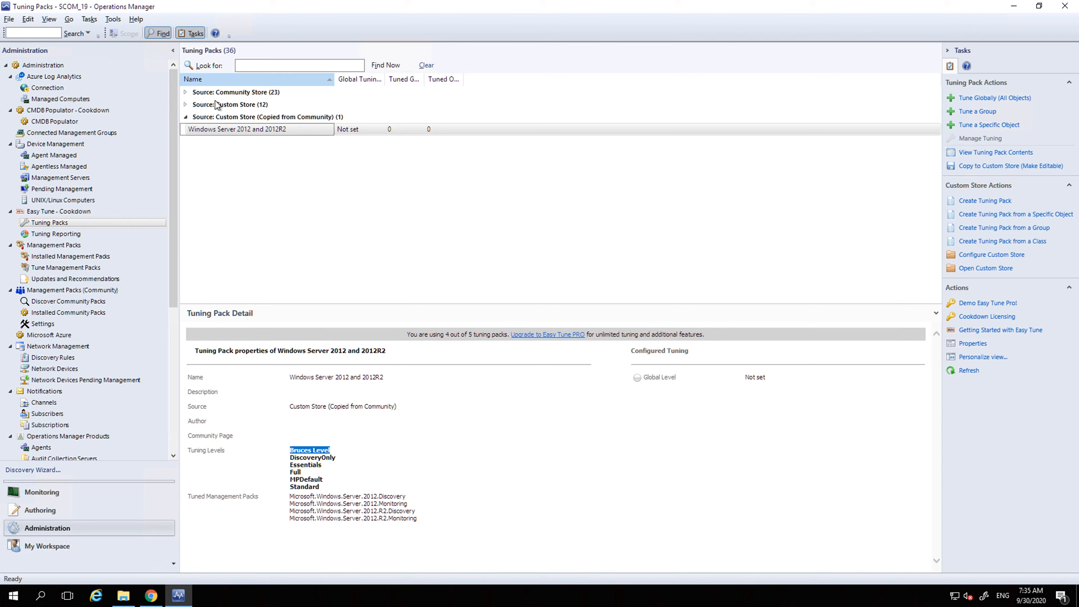
Expand the Custom Store tuning packs and view the details of Group One Tuning Pack
left_click(236, 94)
left_click(186, 105)
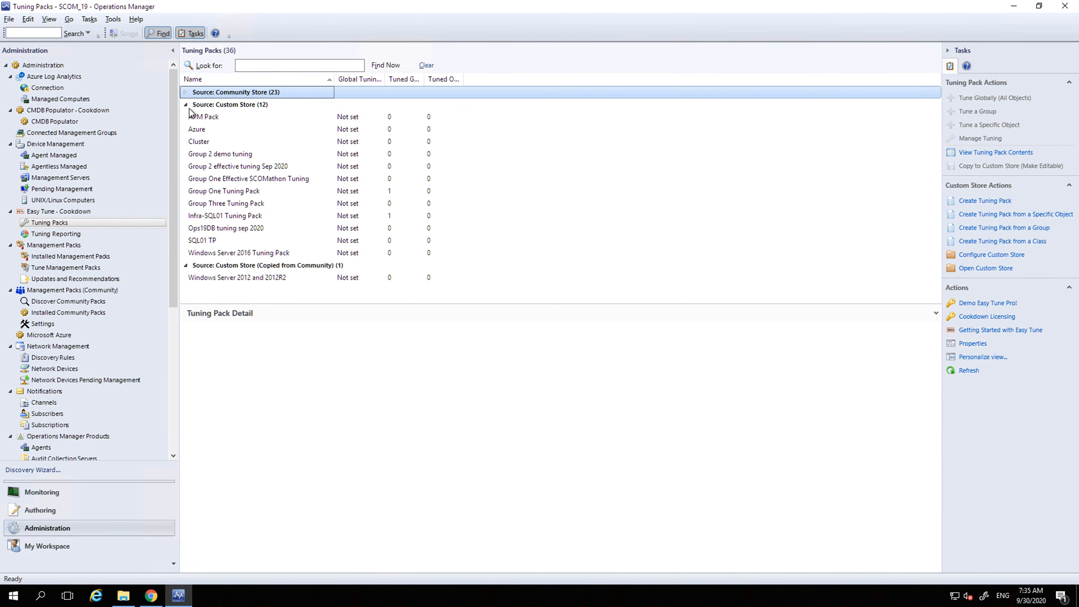
left_click(264, 194)
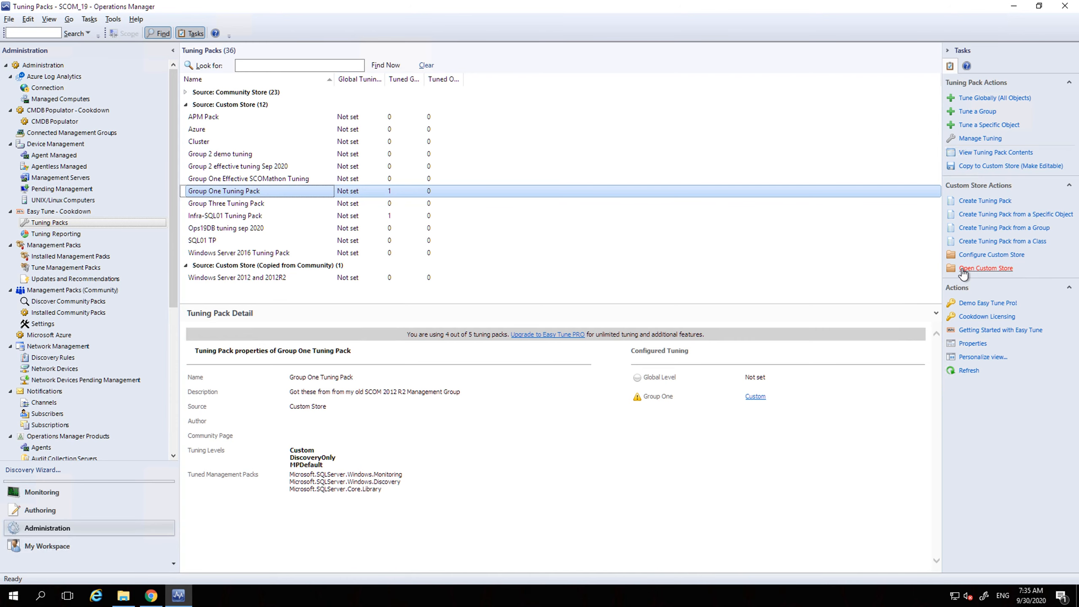
Open the custom store folder, check its full path, and close the folder window
left_click(984, 269)
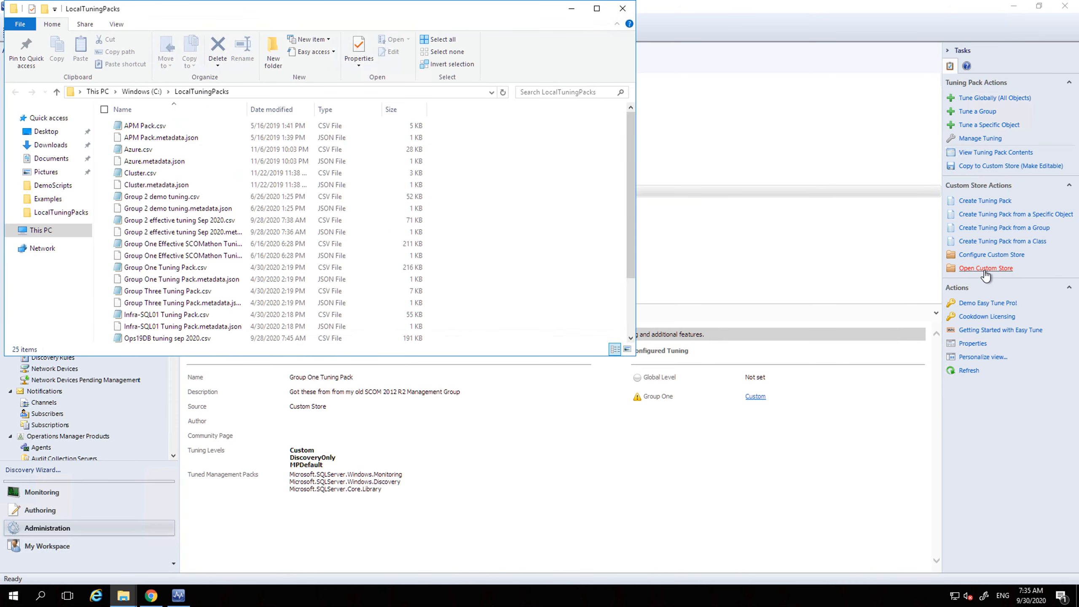
left_click(258, 91)
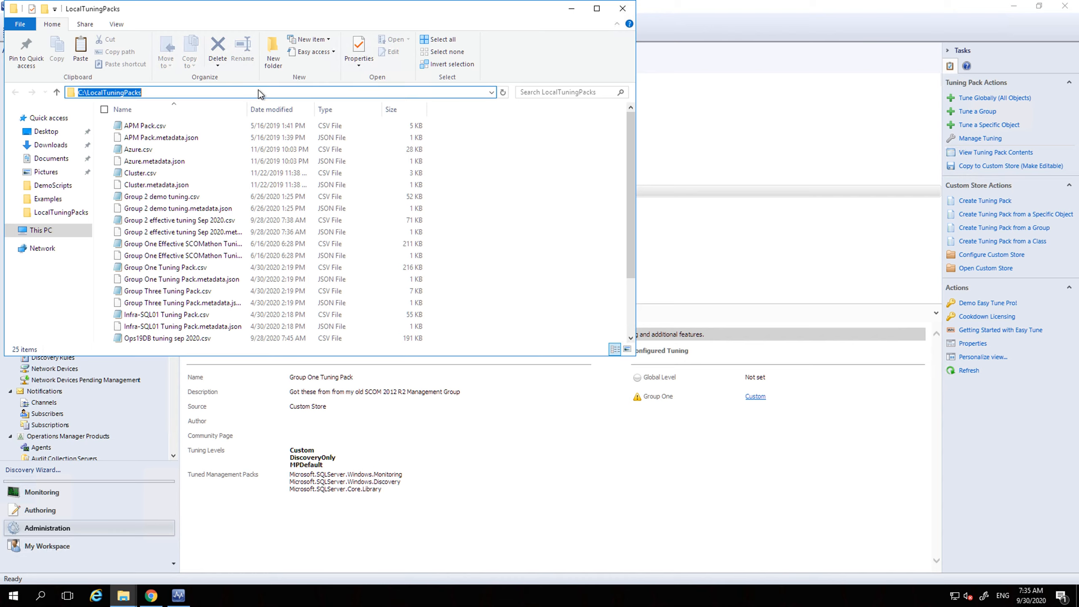
left_click(437, 96)
left_click(623, 9)
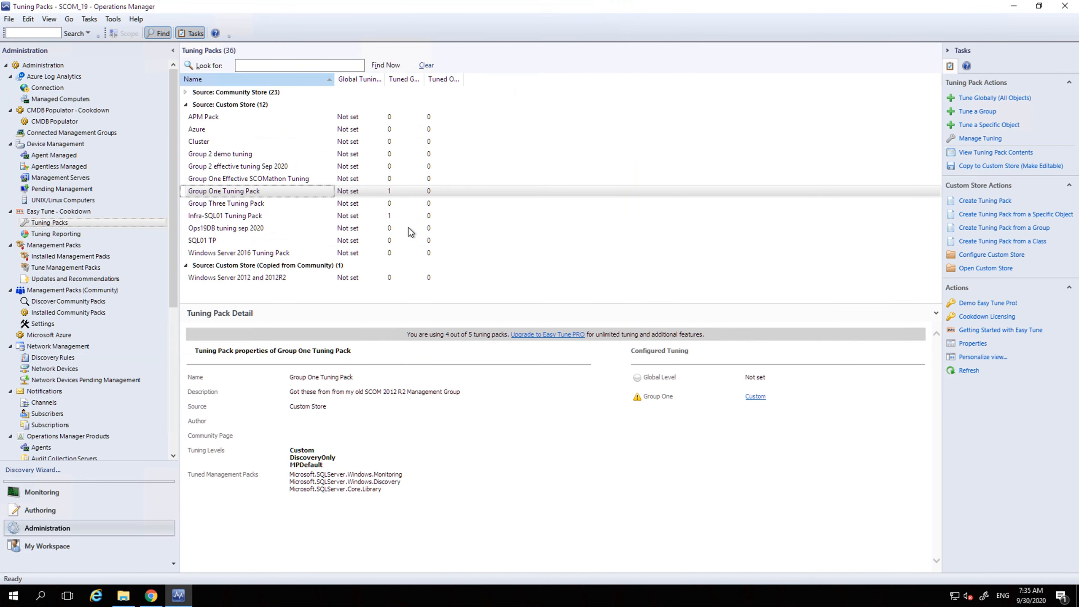